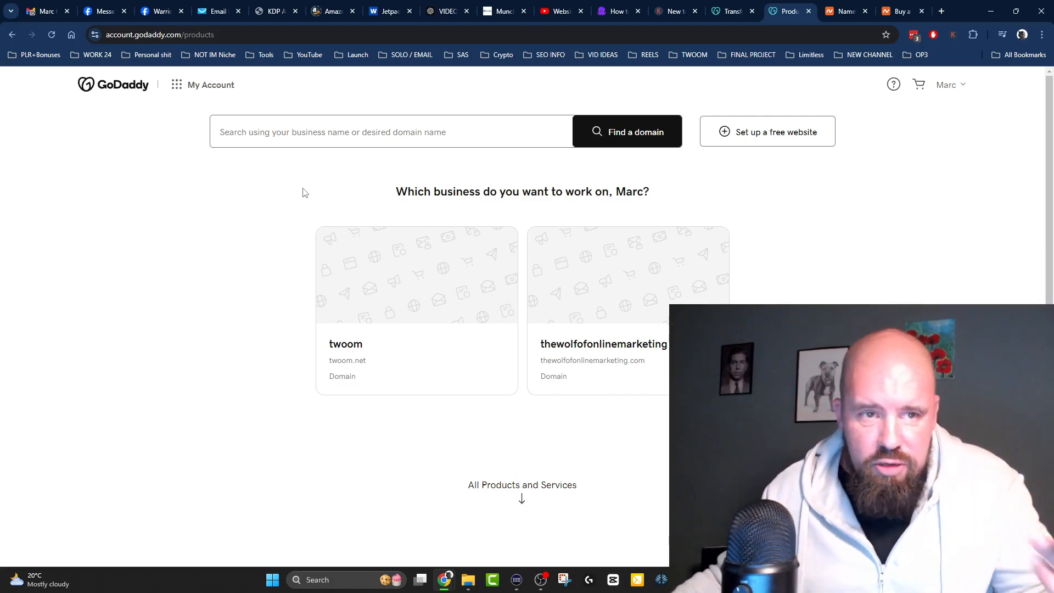
Switch to Gmail and read through the GoDaddy renewal notice for twoom.net
click(39, 6)
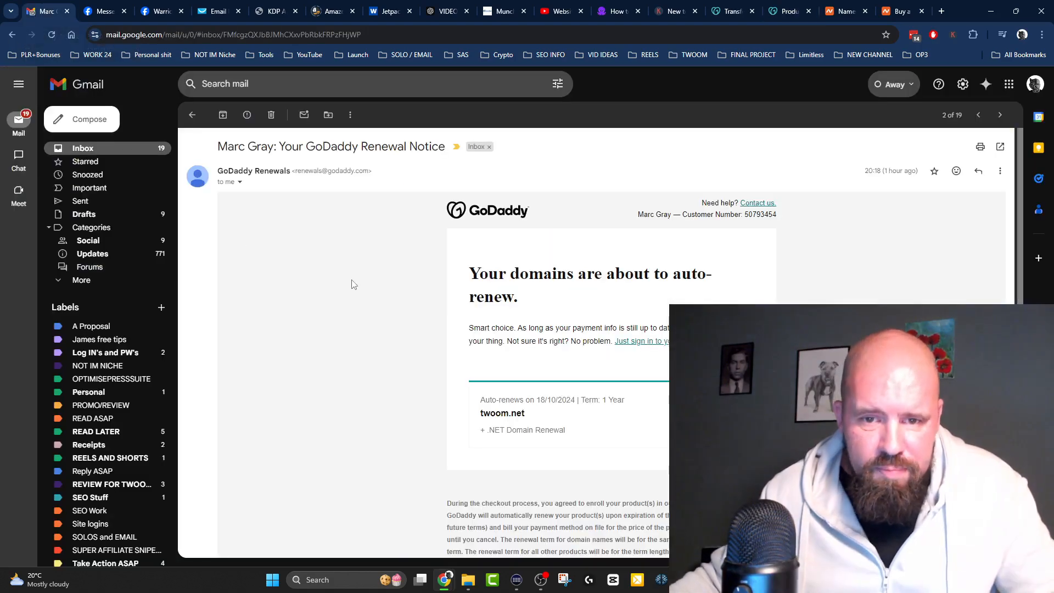
scroll(356, 249, down, 4)
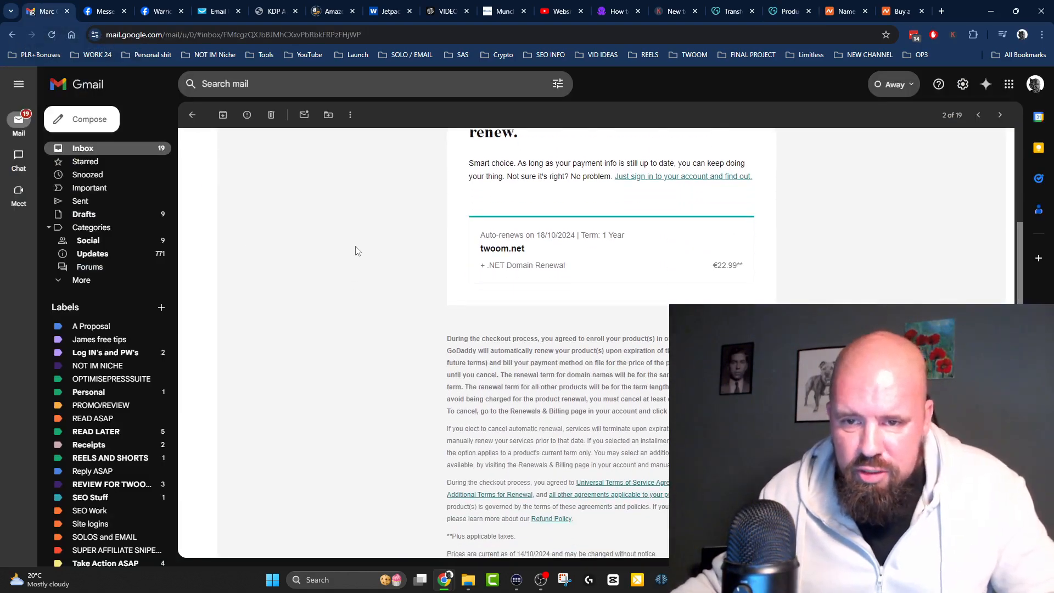
scroll(405, 238, up, 1)
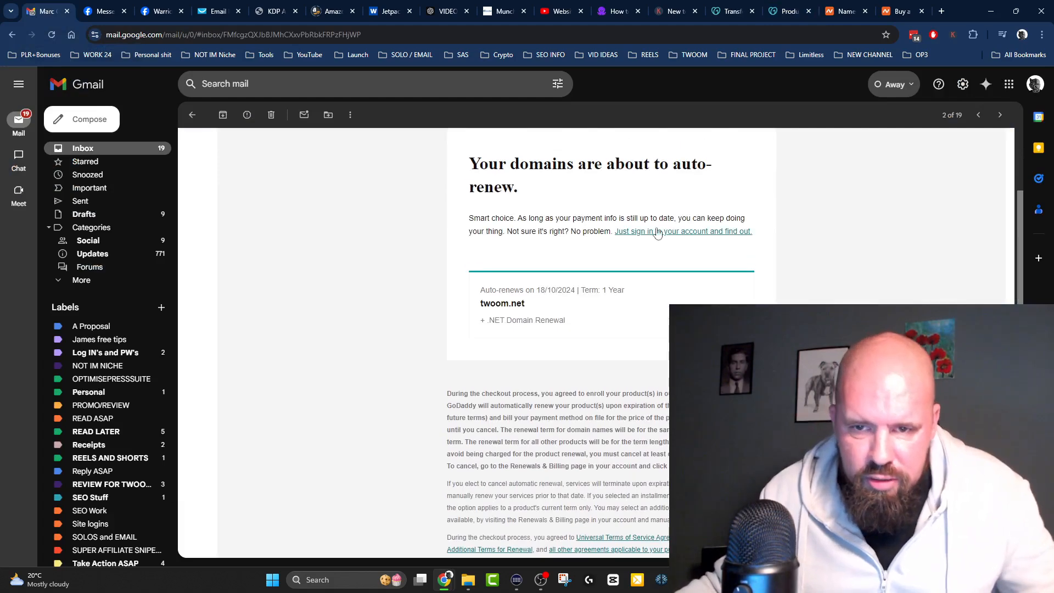
scroll(509, 269, up, 2)
scroll(494, 264, down, 4)
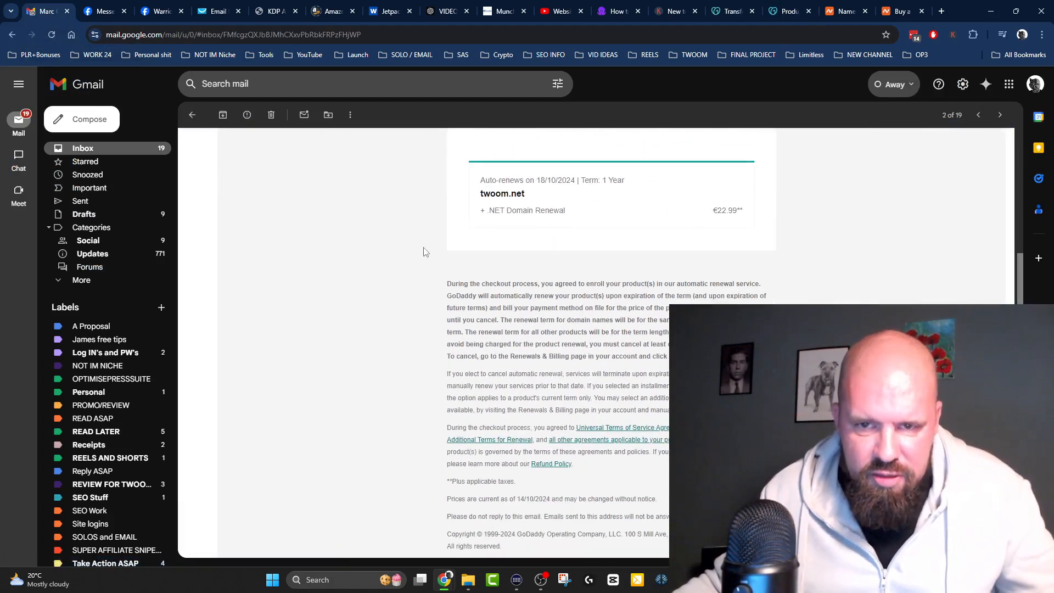
scroll(420, 241, down, 3)
scroll(419, 237, up, 7)
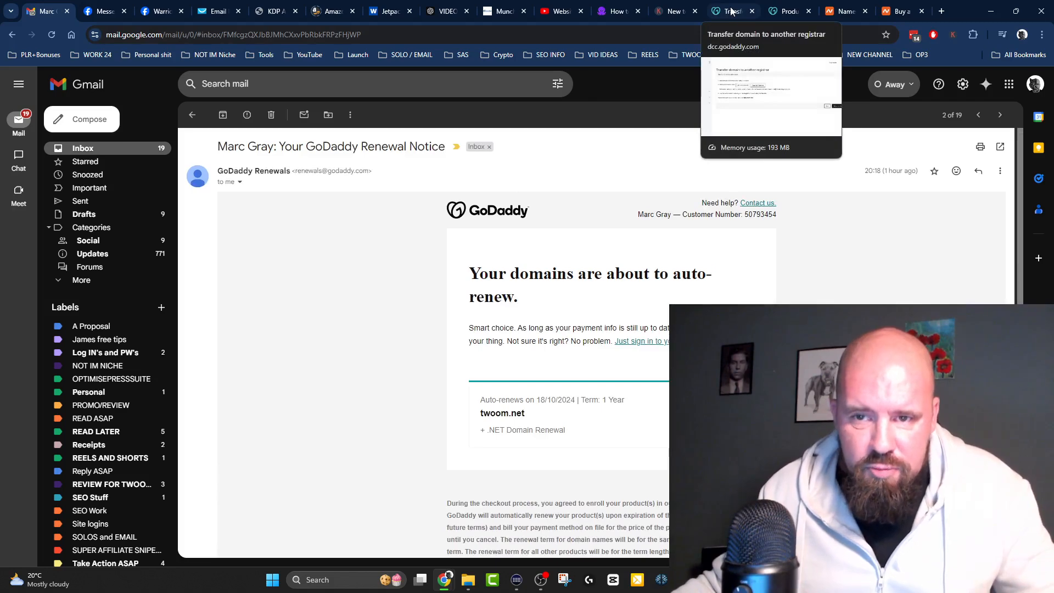
Return to GoDaddy and open the domain settings of twoom.net
click(788, 9)
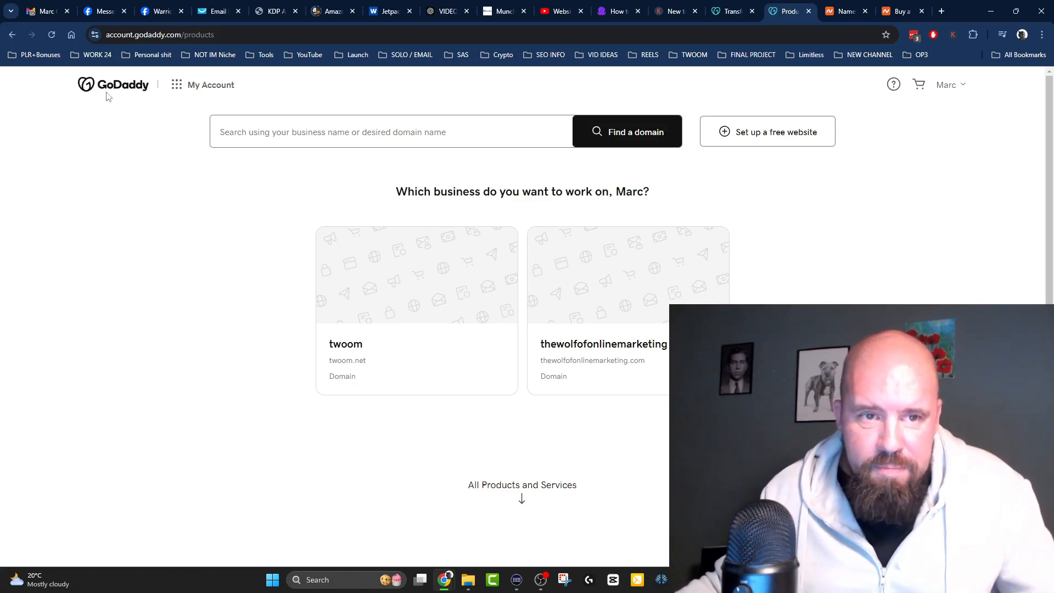
click(126, 91)
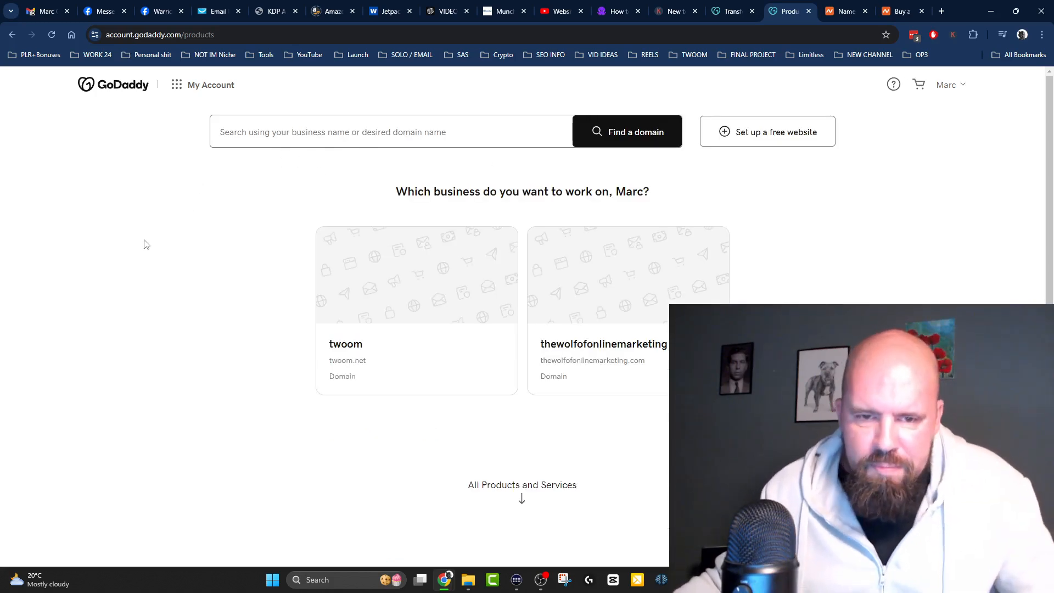
click(341, 347)
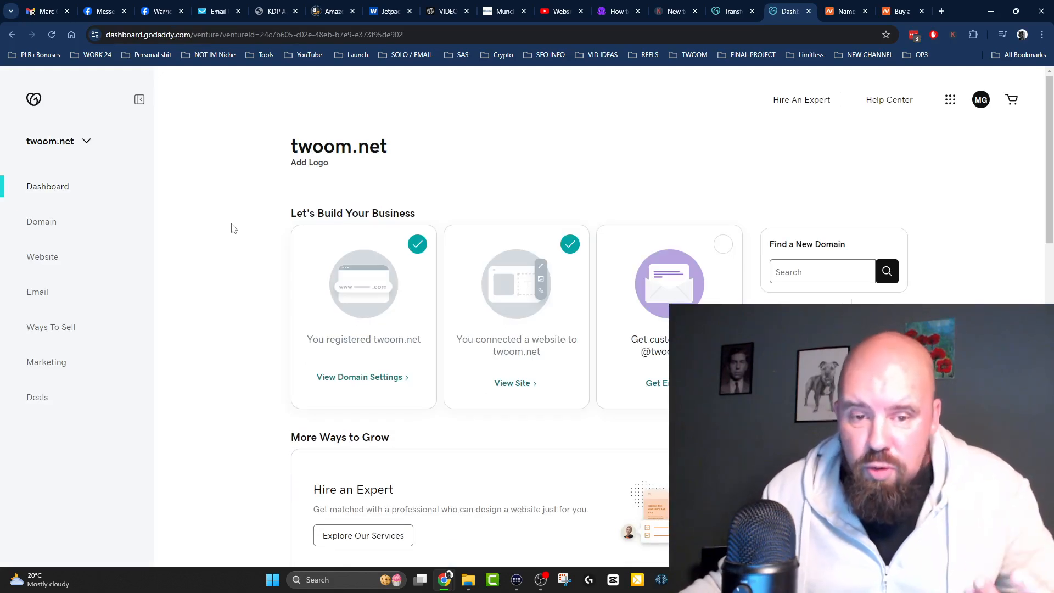
scroll(235, 176, down, 2)
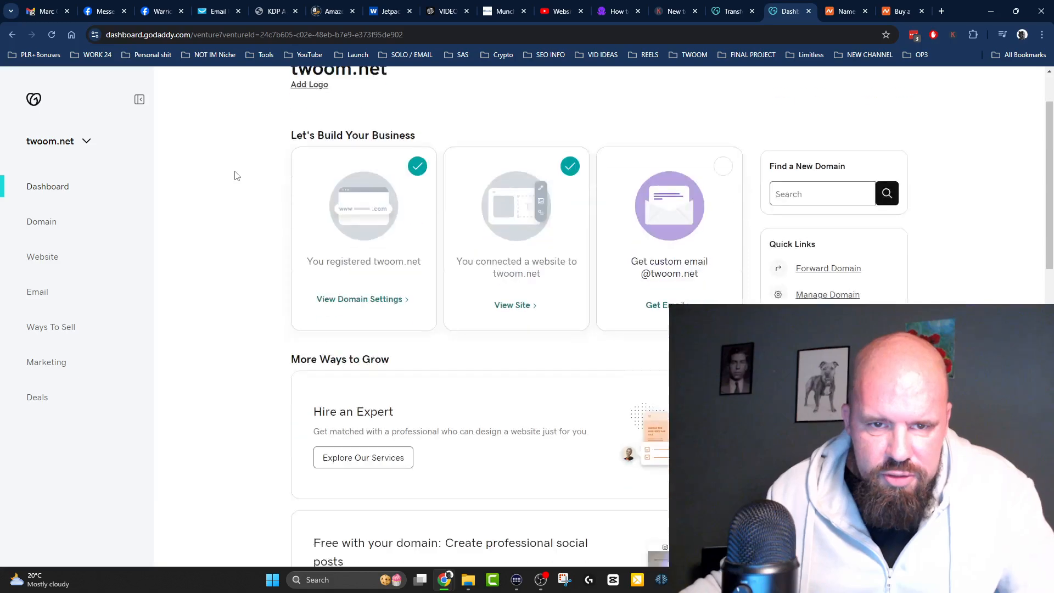
scroll(236, 175, down, 6)
scroll(235, 175, up, 8)
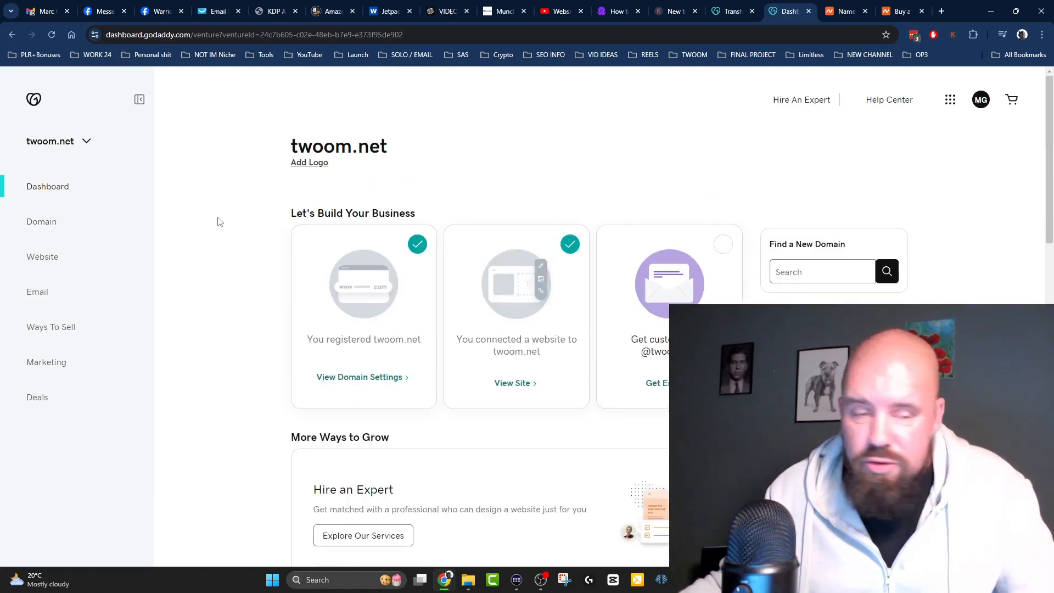
click(49, 226)
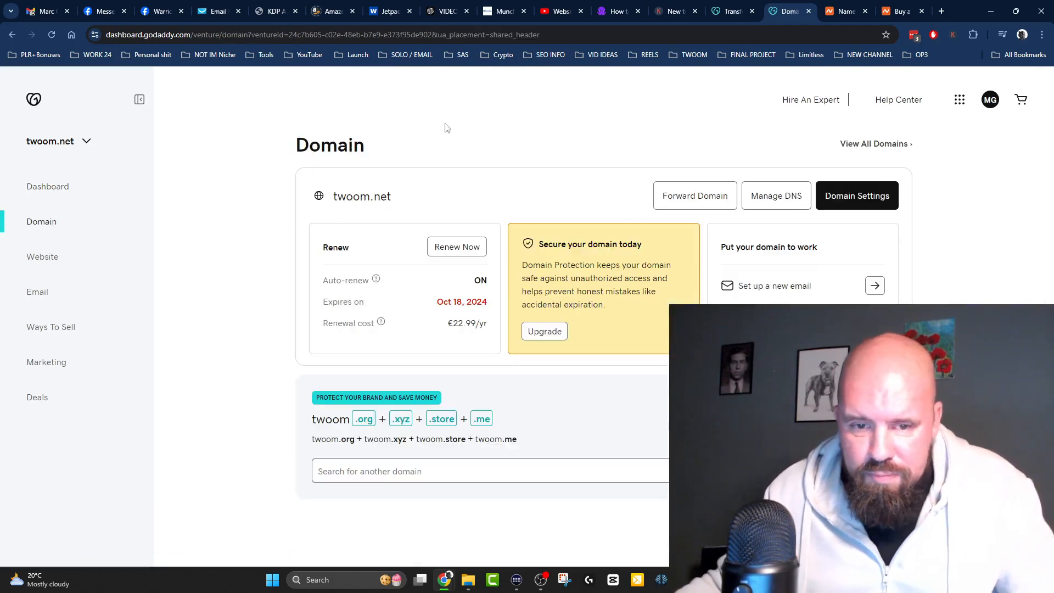
click(855, 201)
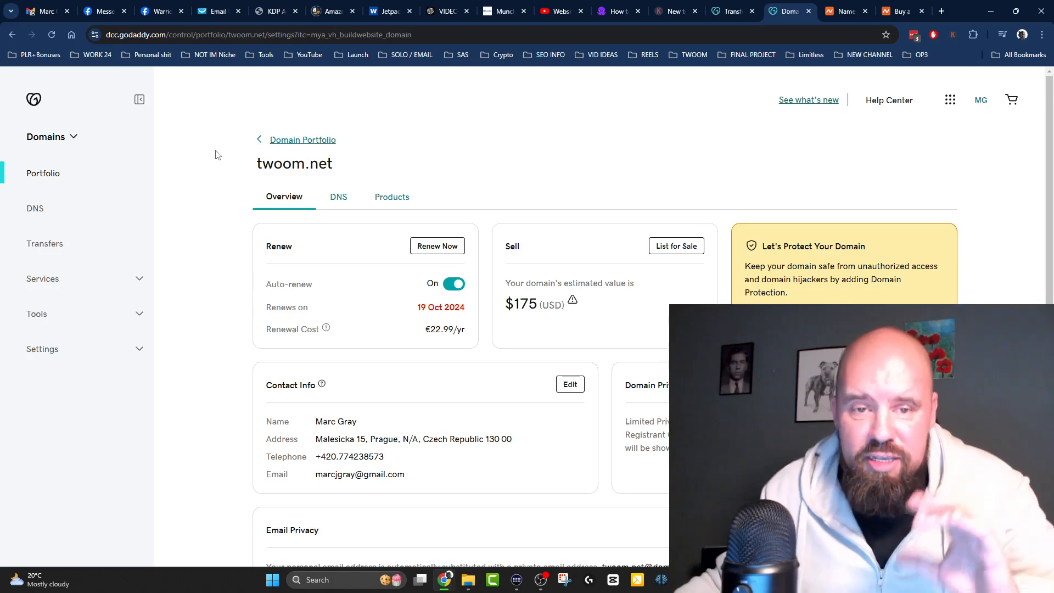
Check the domain lock, start transferring twoom.net to another registrar and proceed past the transfer checklist
scroll(216, 155, down, 4)
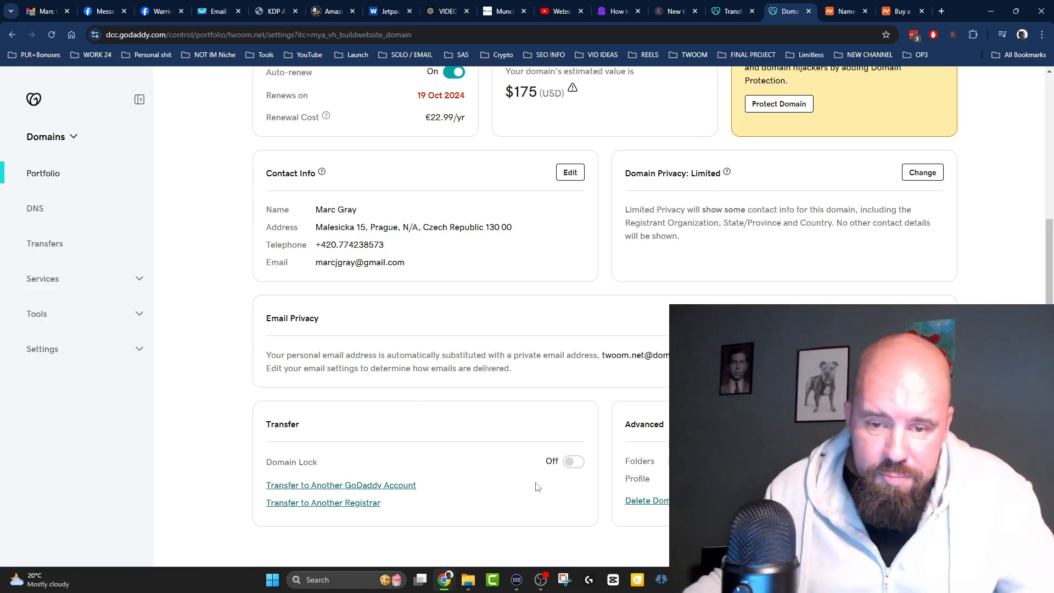
drag(273, 464, 321, 465)
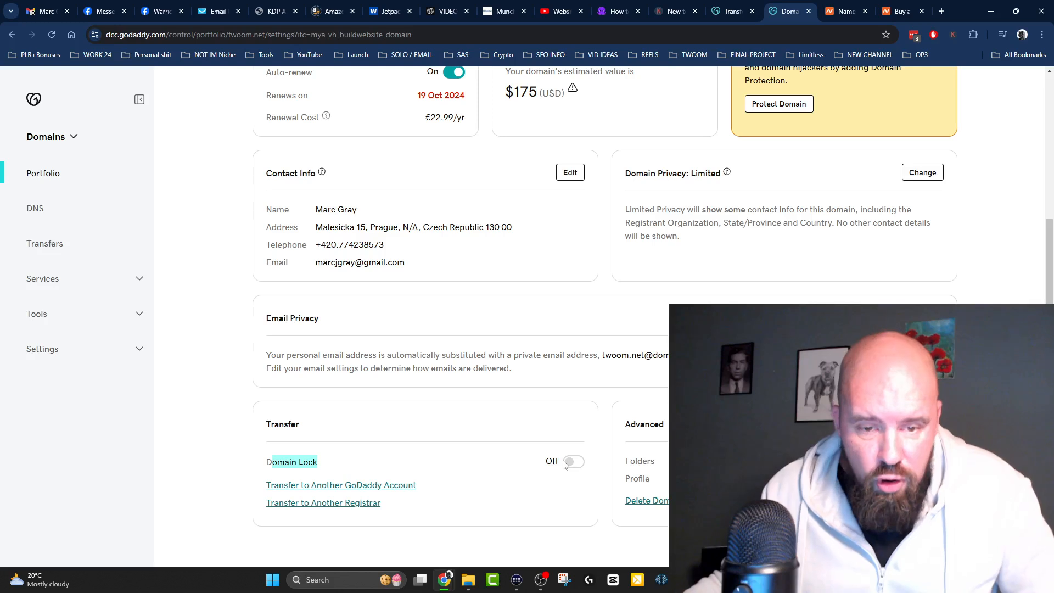
click(350, 502)
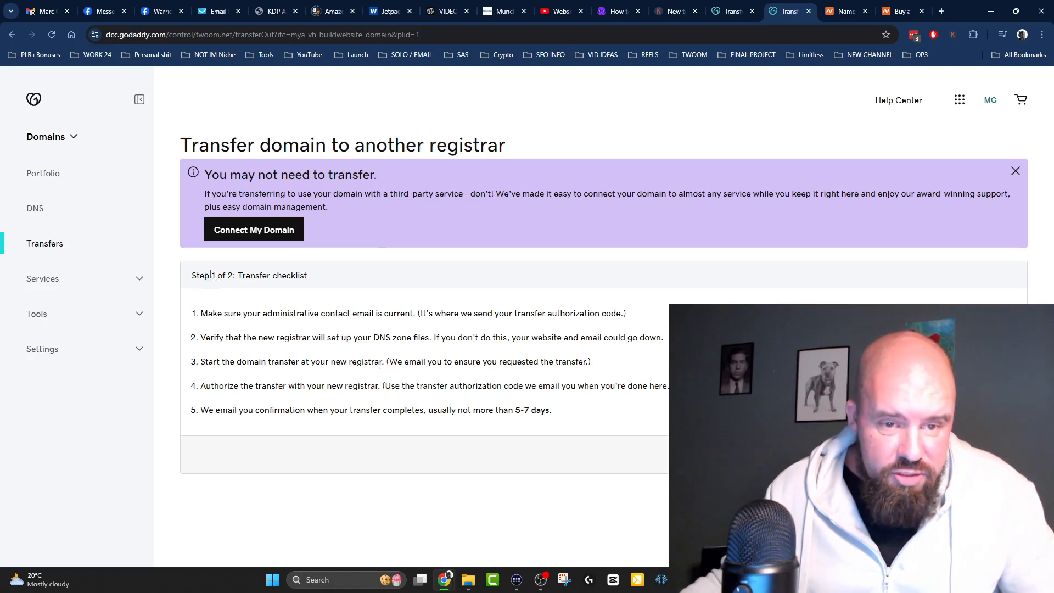
drag(205, 275, 325, 280)
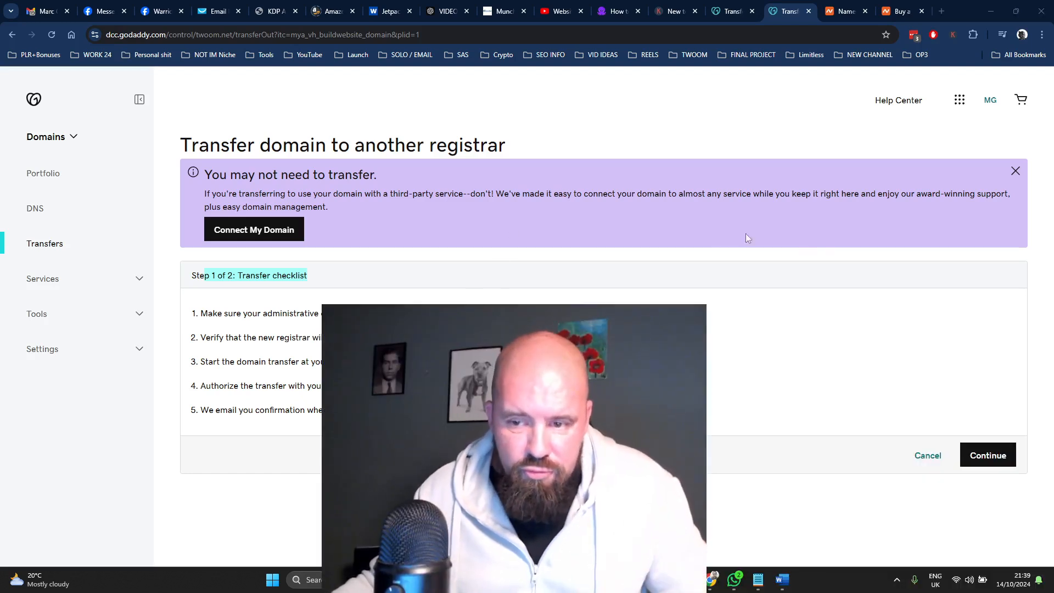
click(986, 459)
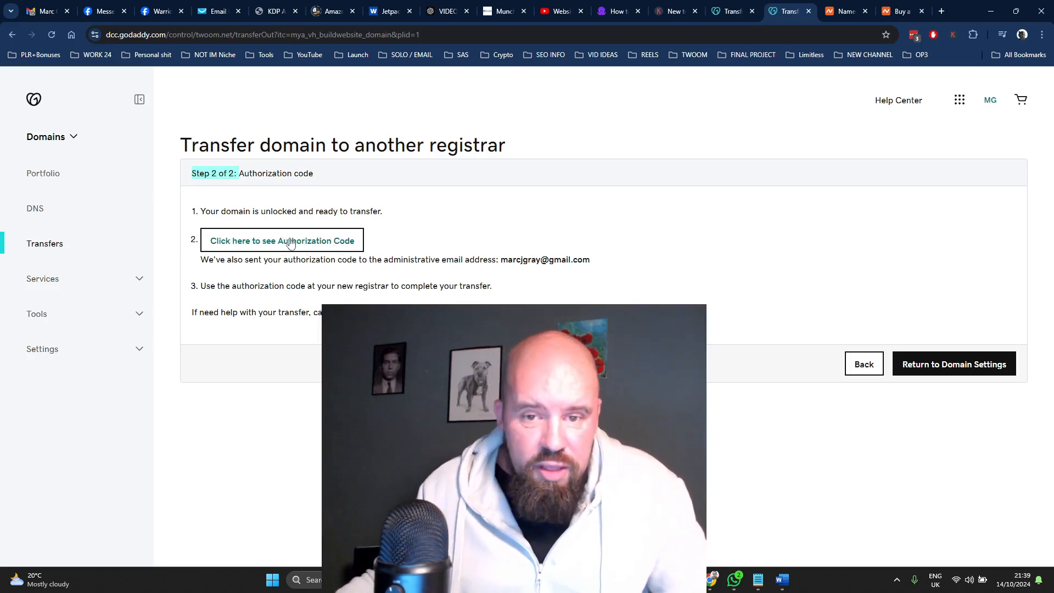
Reveal the domain's authorization code and copy it into a Notepad note
drag(238, 260, 590, 265)
click(512, 240)
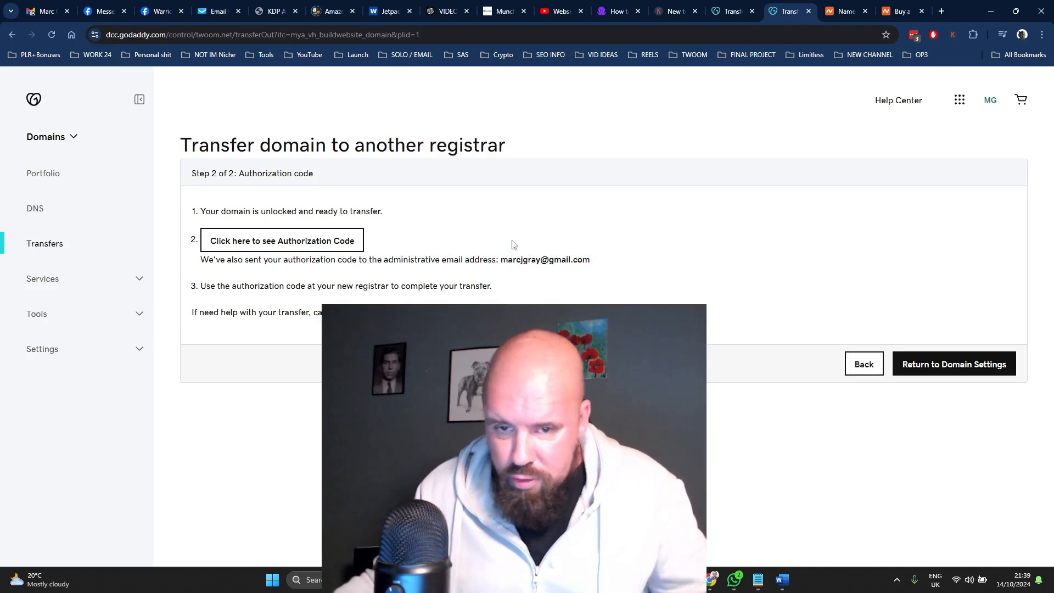
click(330, 240)
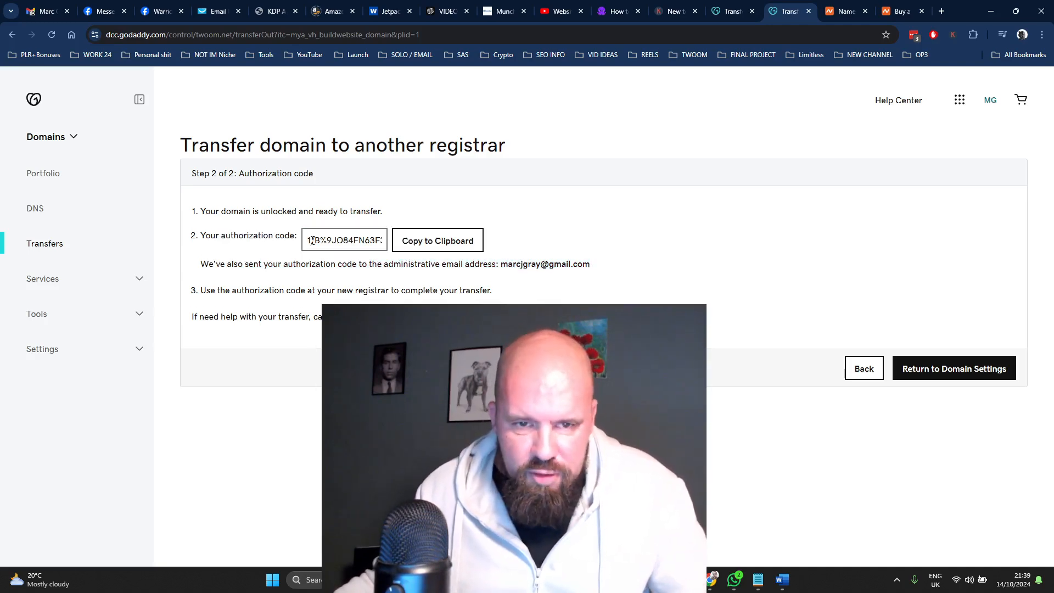
click(447, 246)
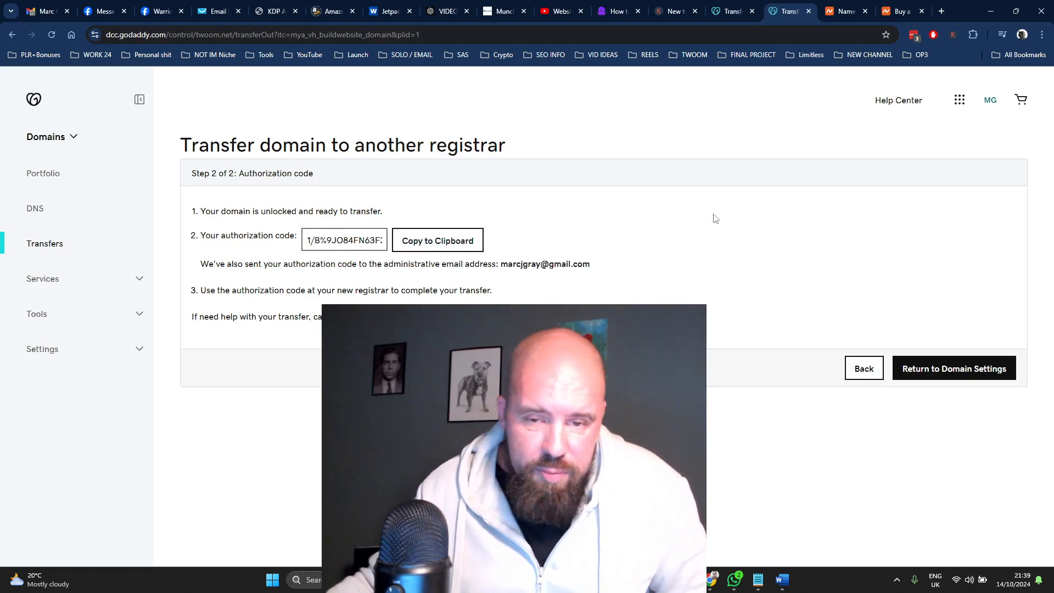
click(757, 580)
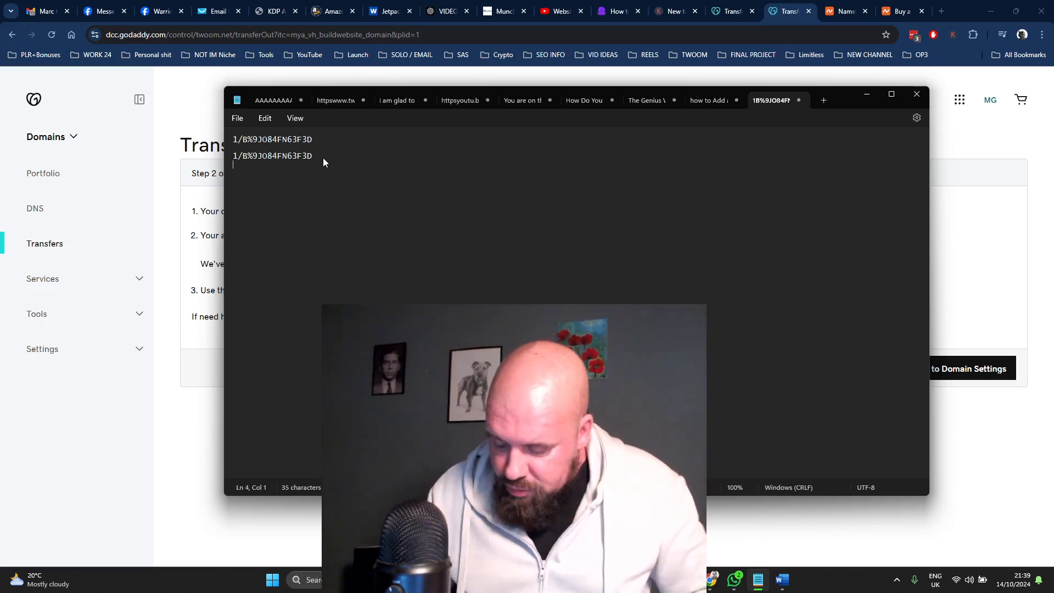
key(ctrl+v)
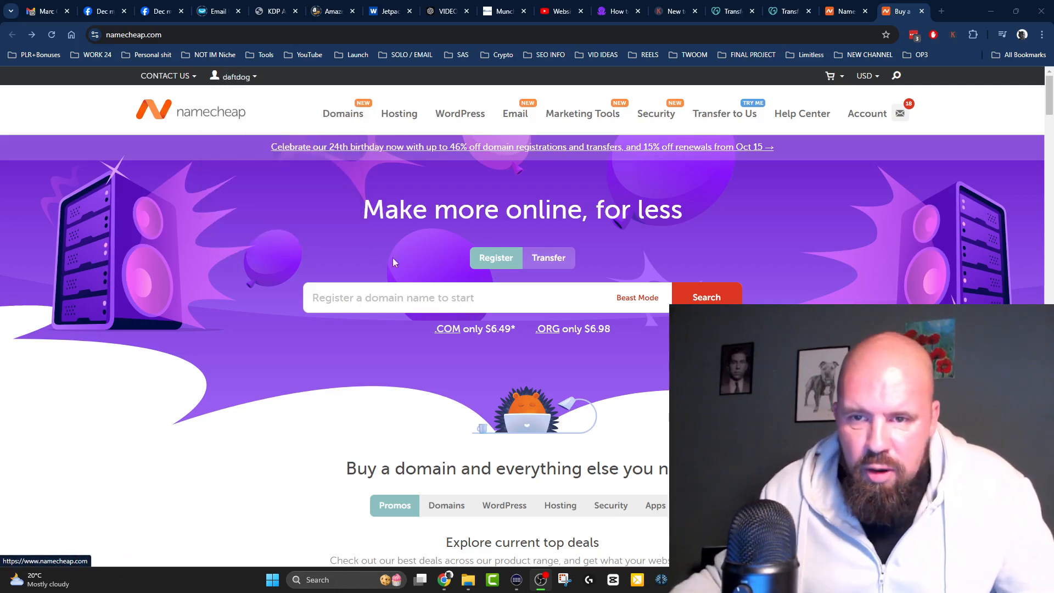
Open Namecheap's domain transfer page and submit twoom.net for transfer
click(212, 112)
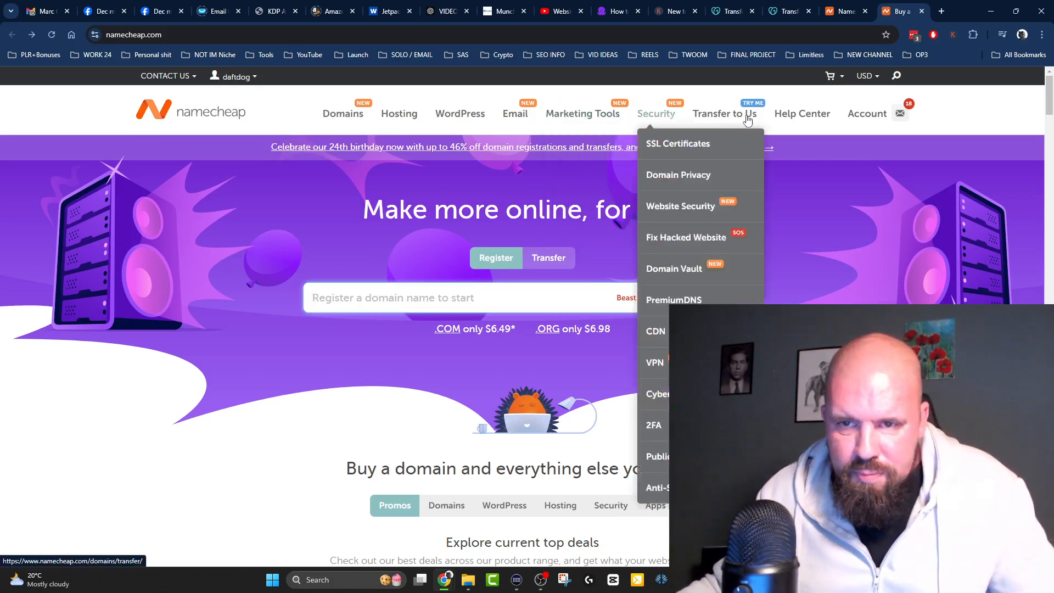
mouse_move(746, 118)
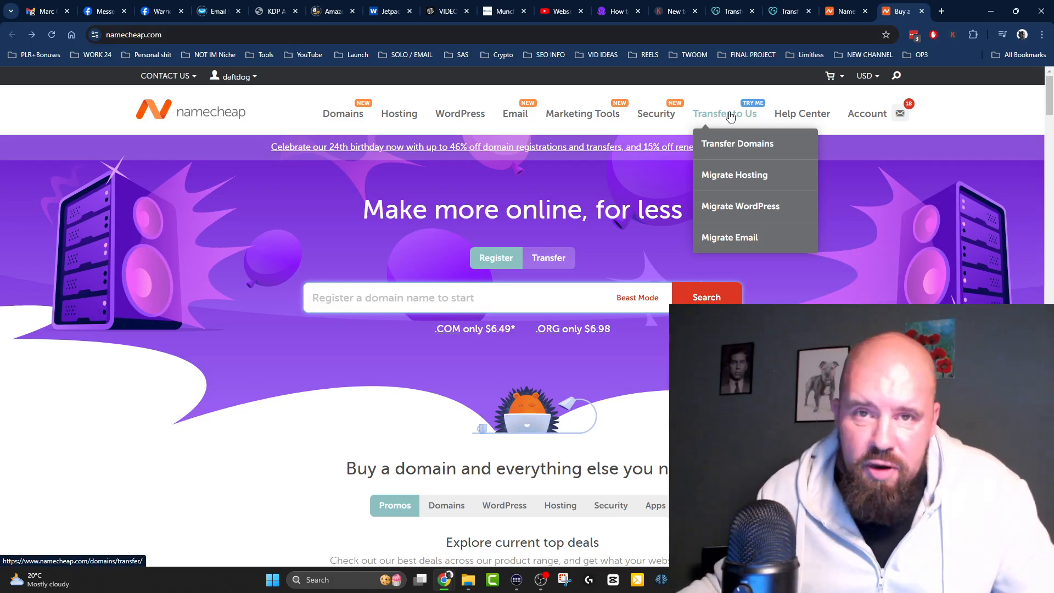
click(747, 144)
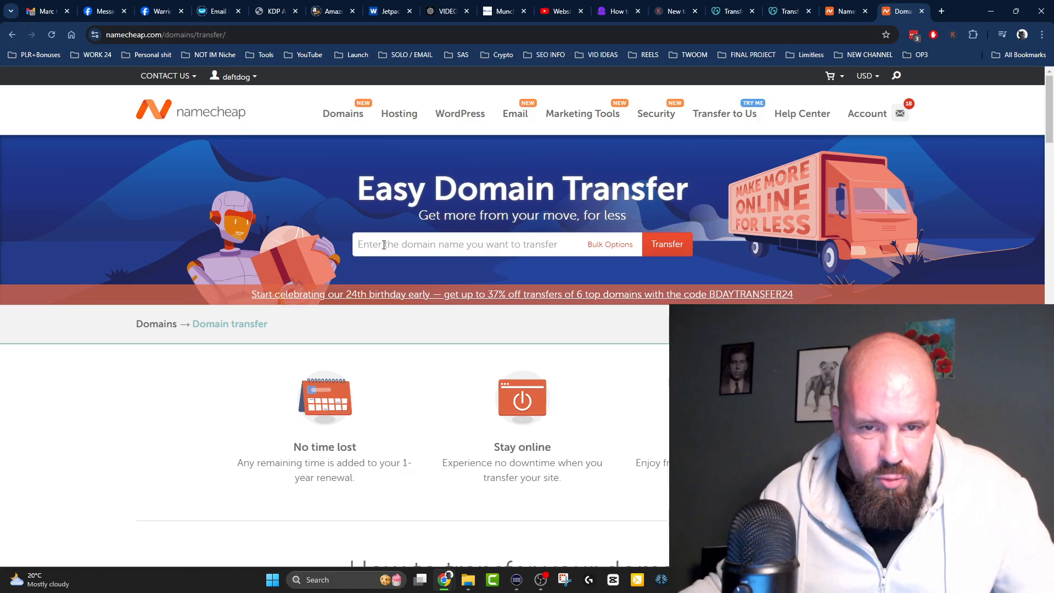
click(384, 245)
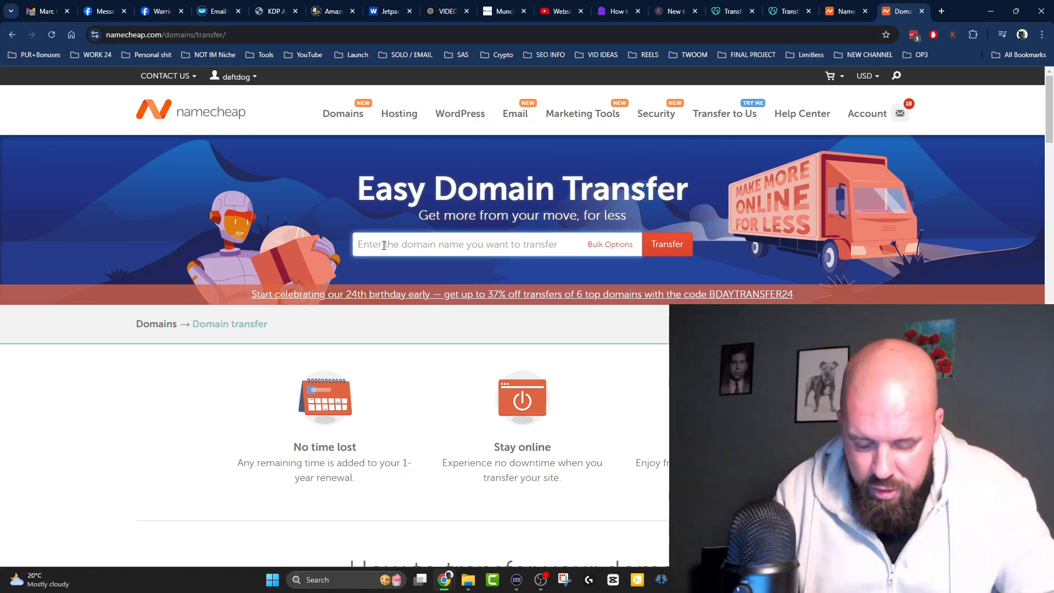
text(twoom)
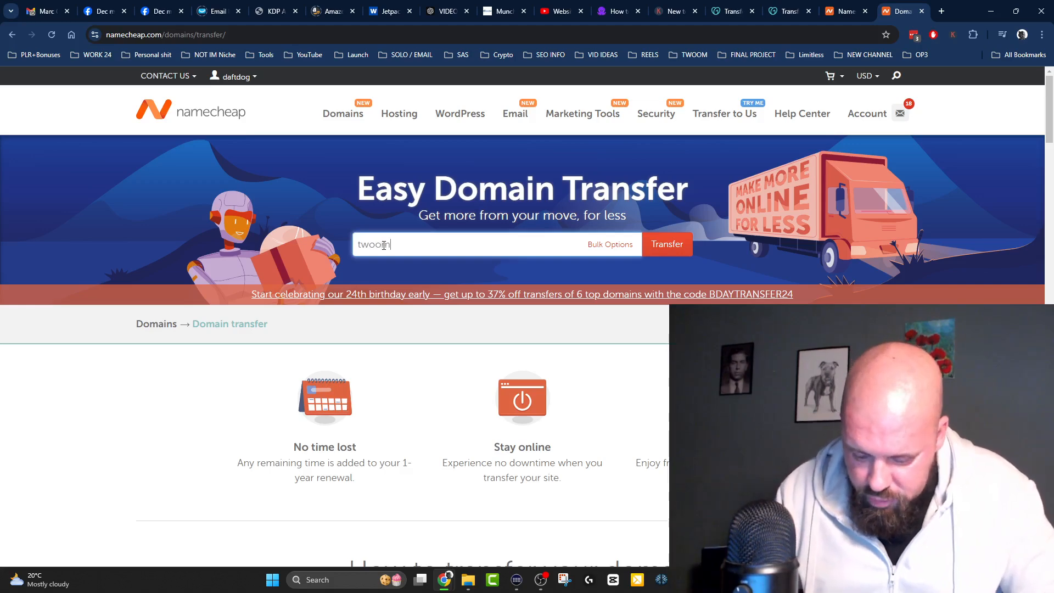
text(.net)
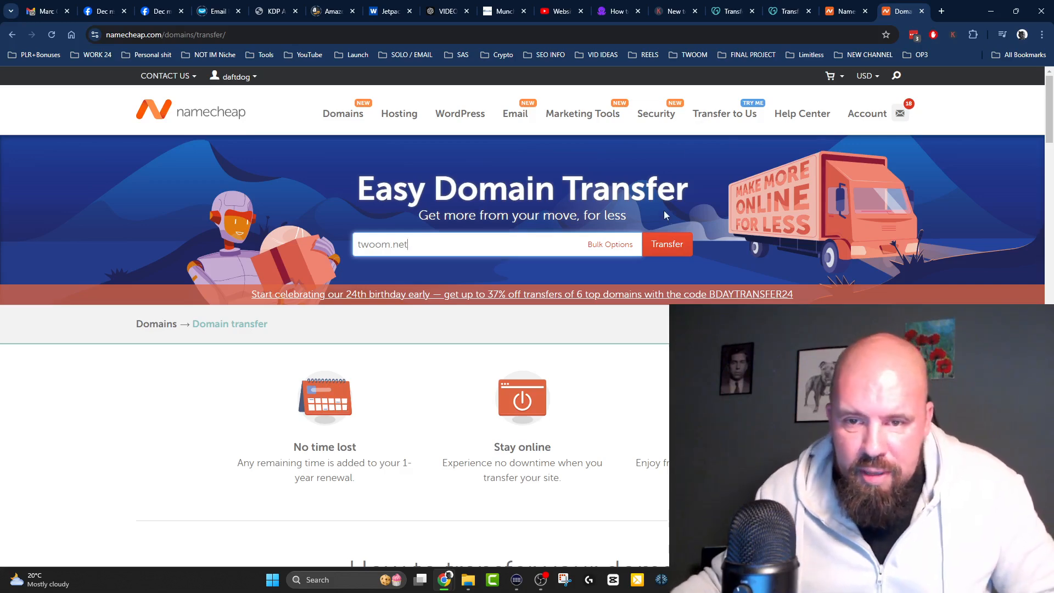
click(667, 247)
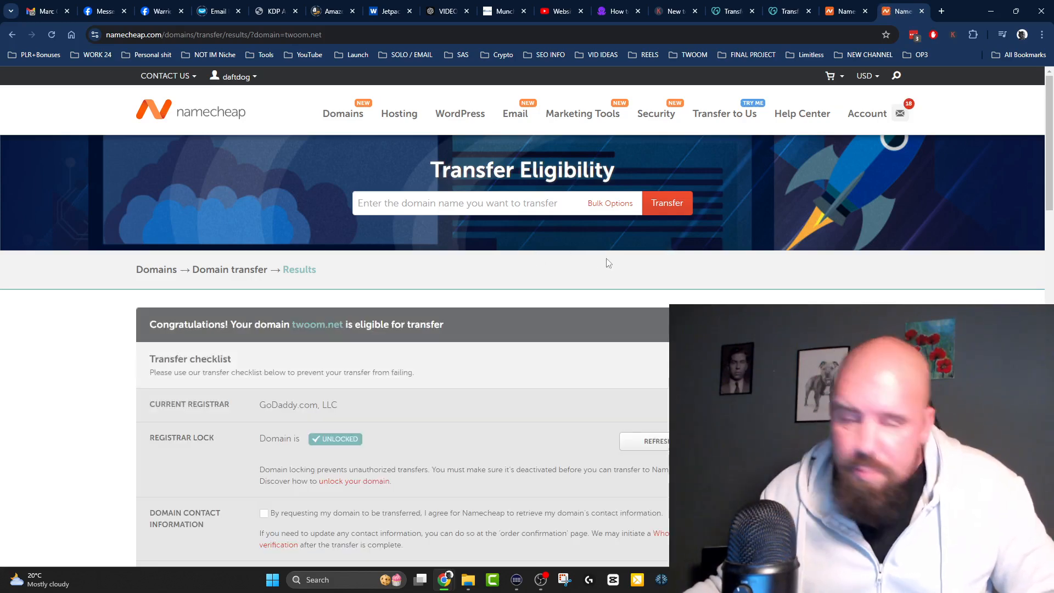
Examine the transfer checklist for twoom.net, including the current registrar, registrar lock, contact information and authorization code entries
scroll(443, 214, down, 1)
scroll(443, 214, down, 3)
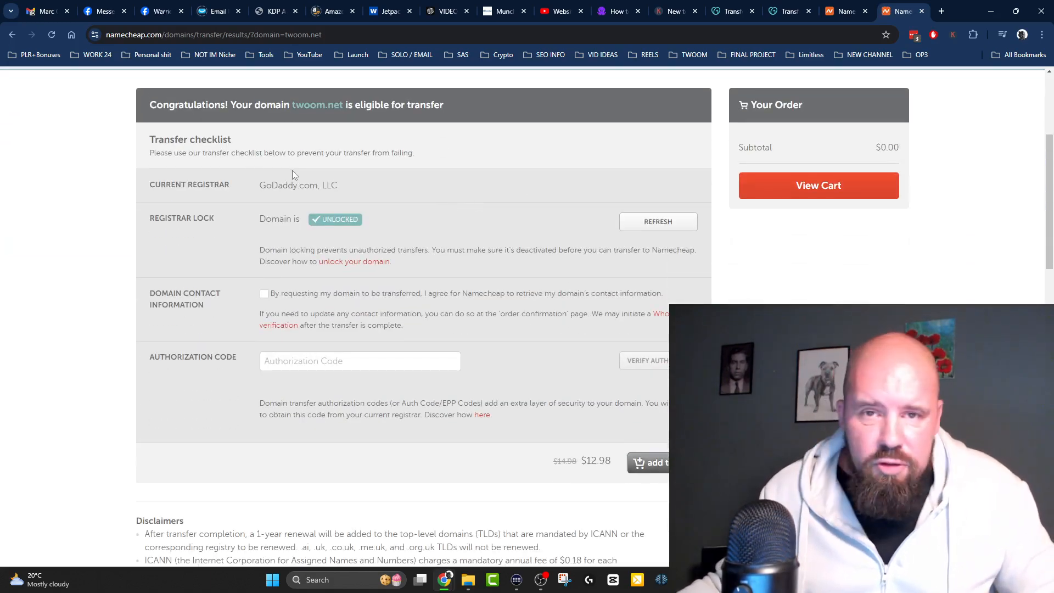
scroll(453, 166, down, 1)
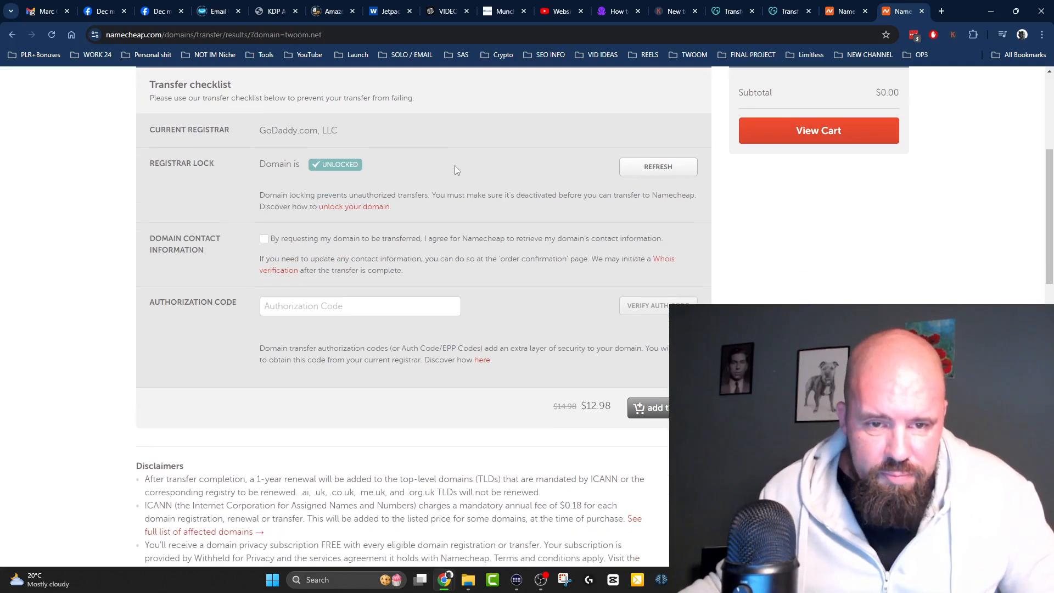
scroll(454, 166, up, 1)
scroll(491, 164, down, 2)
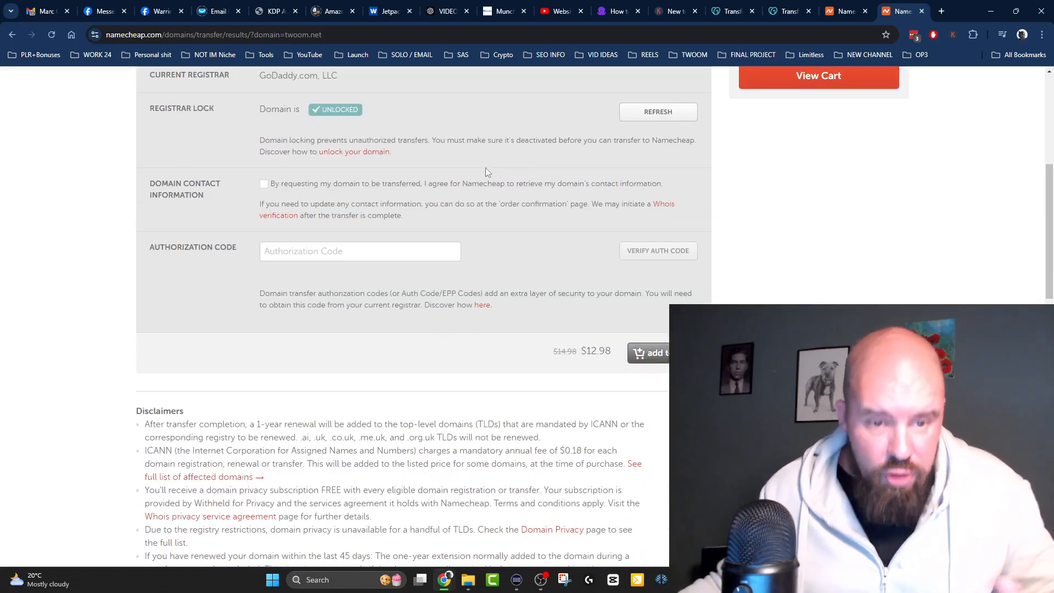
scroll(489, 222, up, 2)
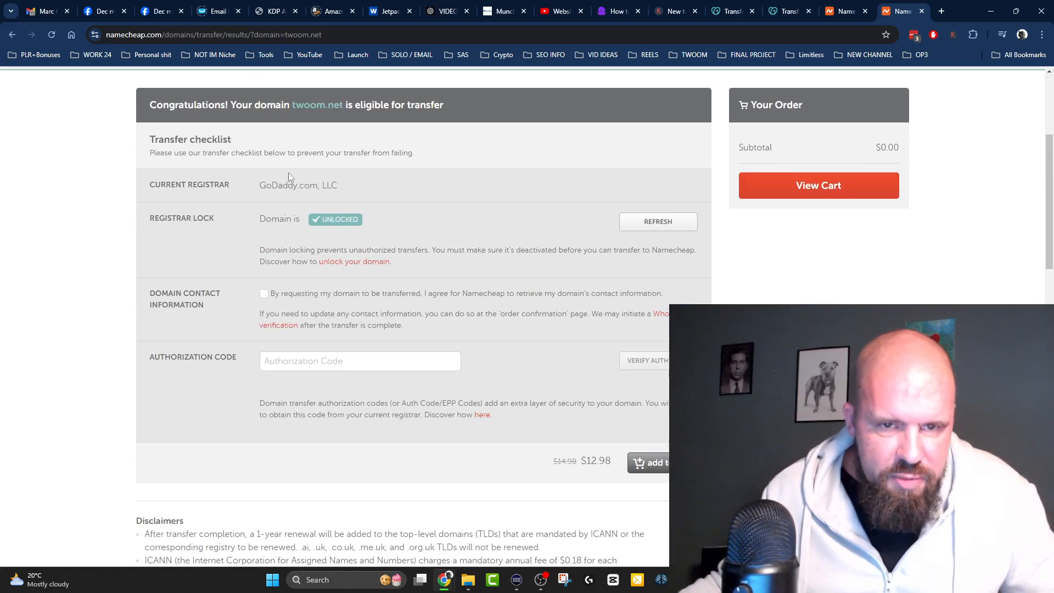
drag(278, 184, 372, 185)
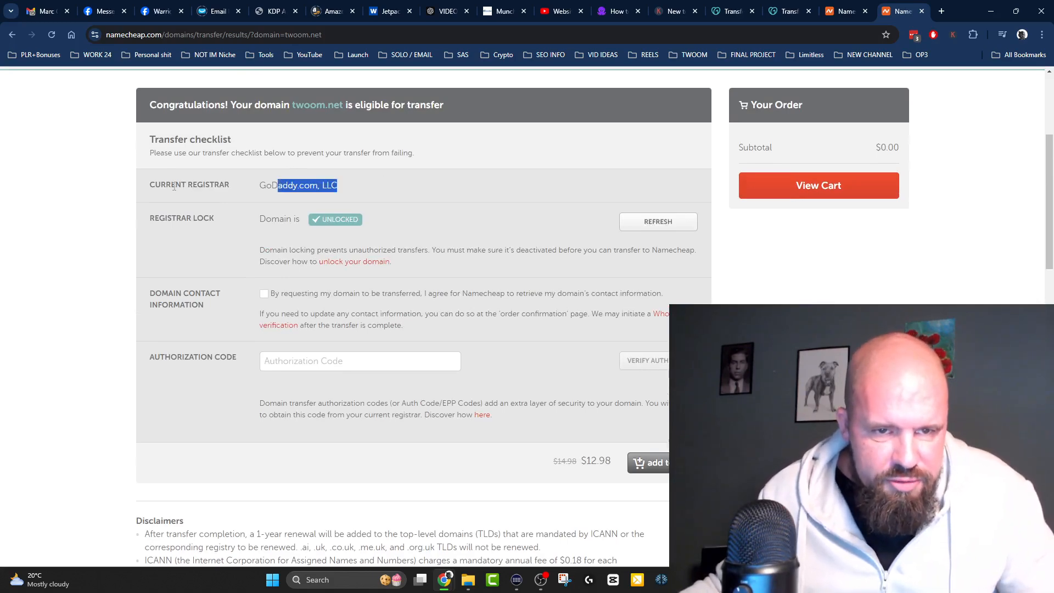
drag(170, 185, 239, 193)
click(415, 202)
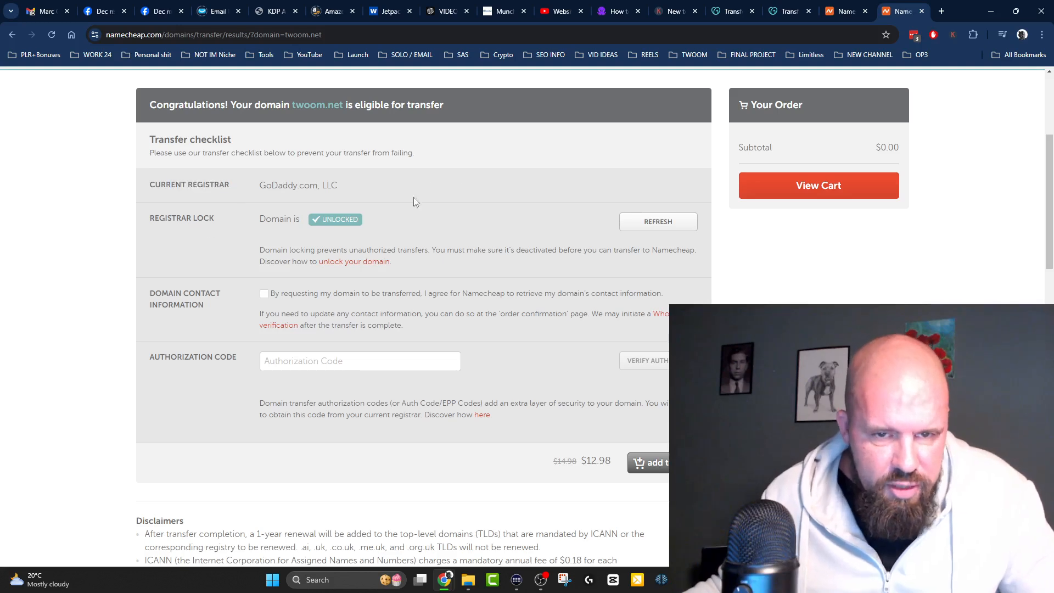
Agree to Namecheap retrieving the domain's contact information and paste the authorization code into the transfer checklist
drag(281, 217, 371, 216)
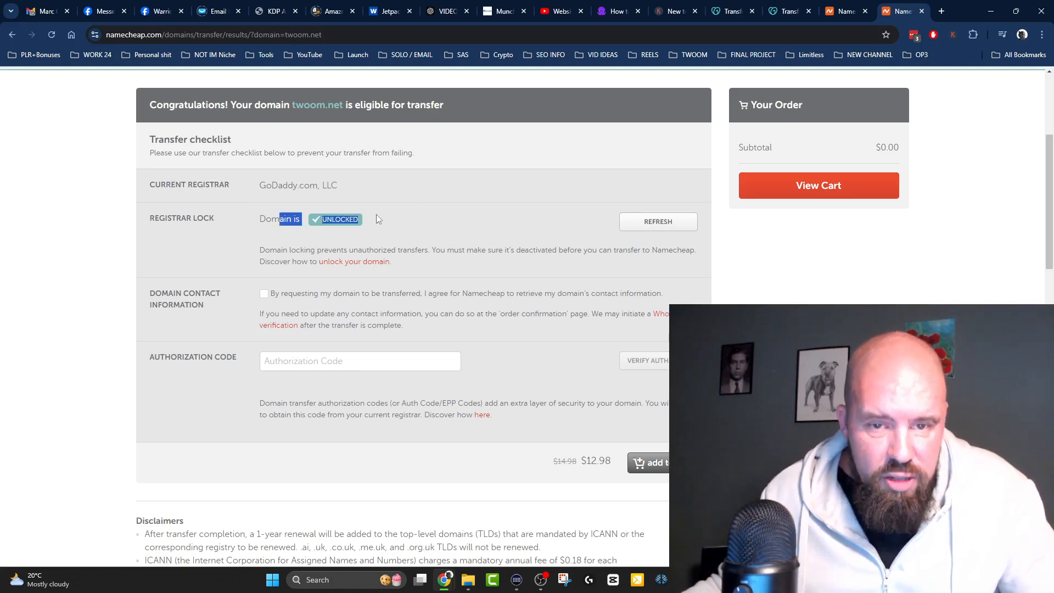
click(484, 209)
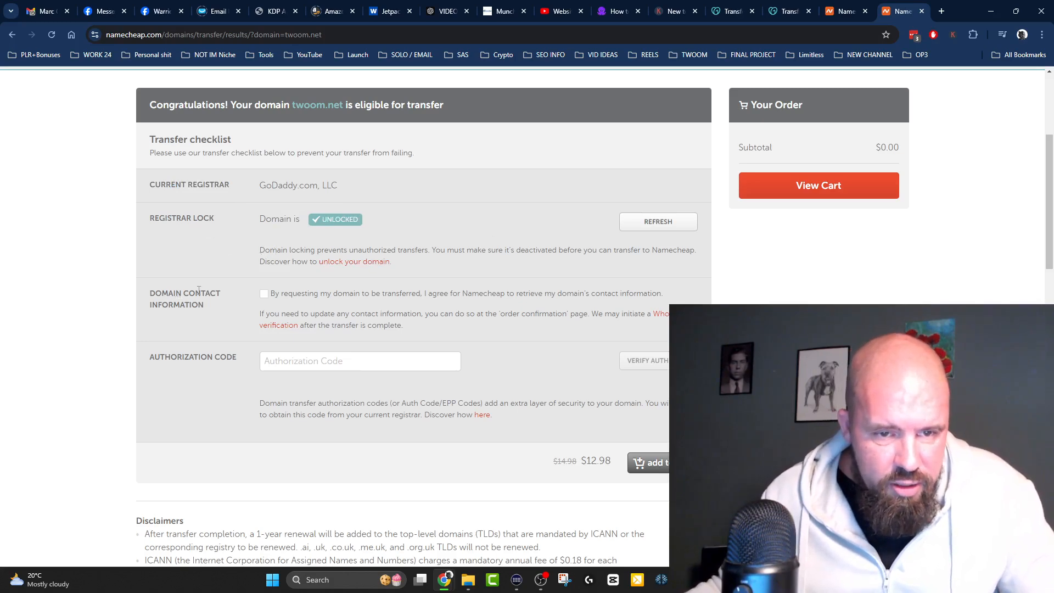
click(264, 297)
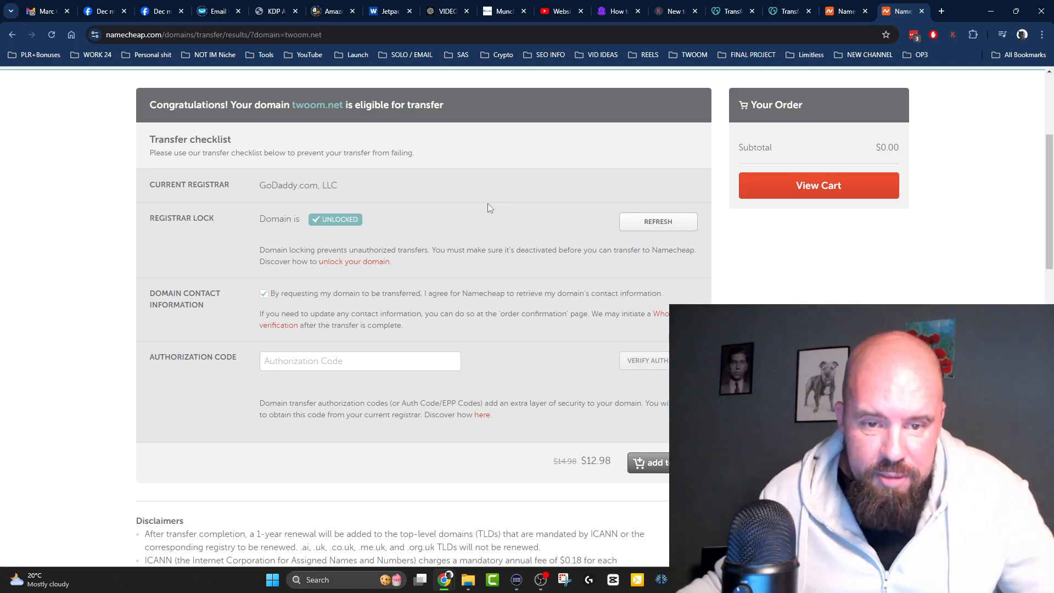
click(287, 361)
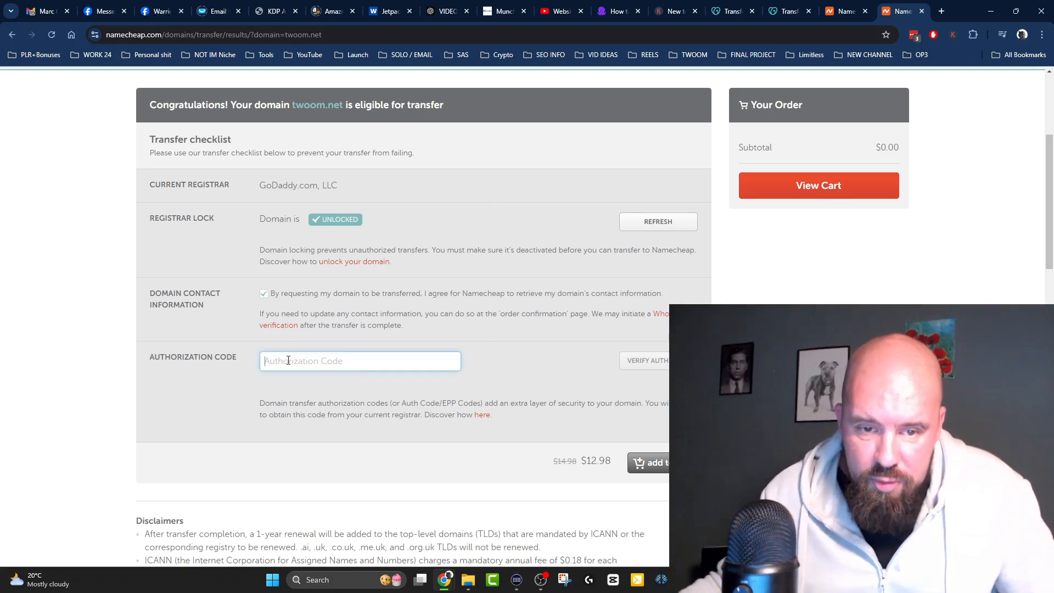
right_click(288, 361)
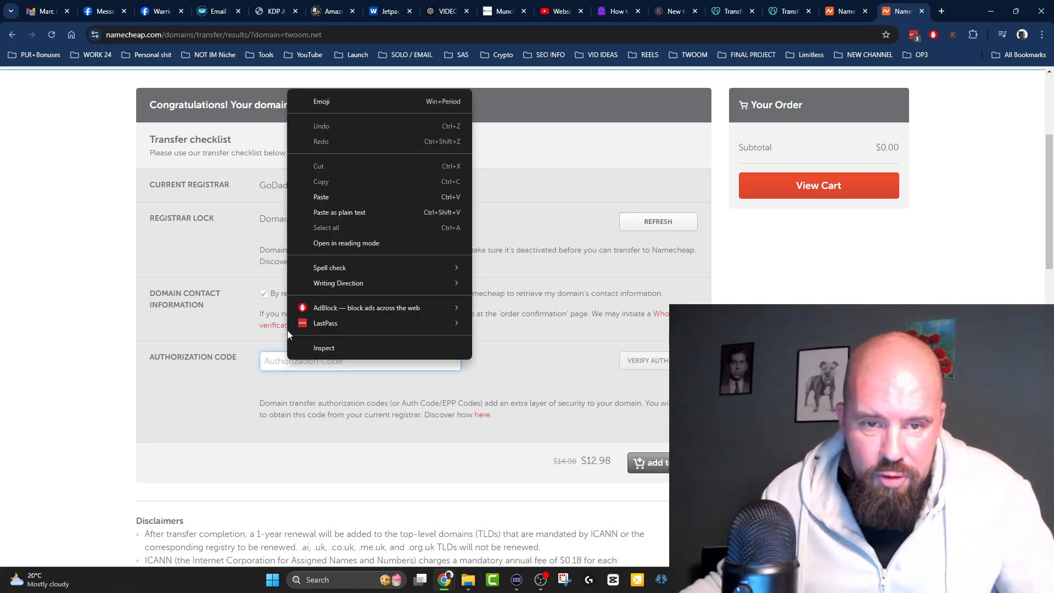
click(337, 197)
click(530, 346)
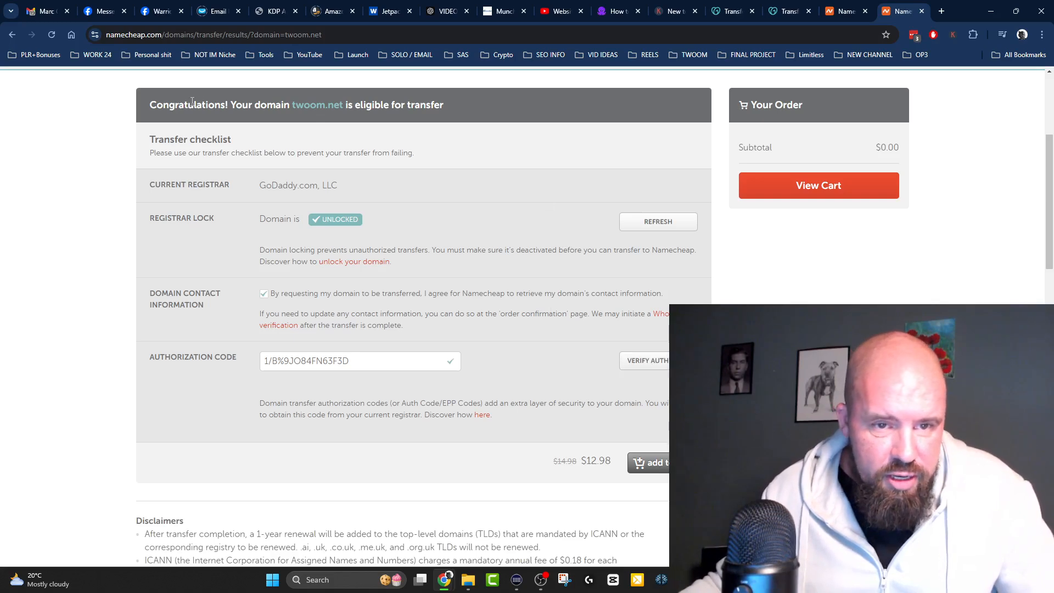
Check the transfer eligibility and price of twoom.net and add its domain transfer to the cart
drag(183, 105, 496, 112)
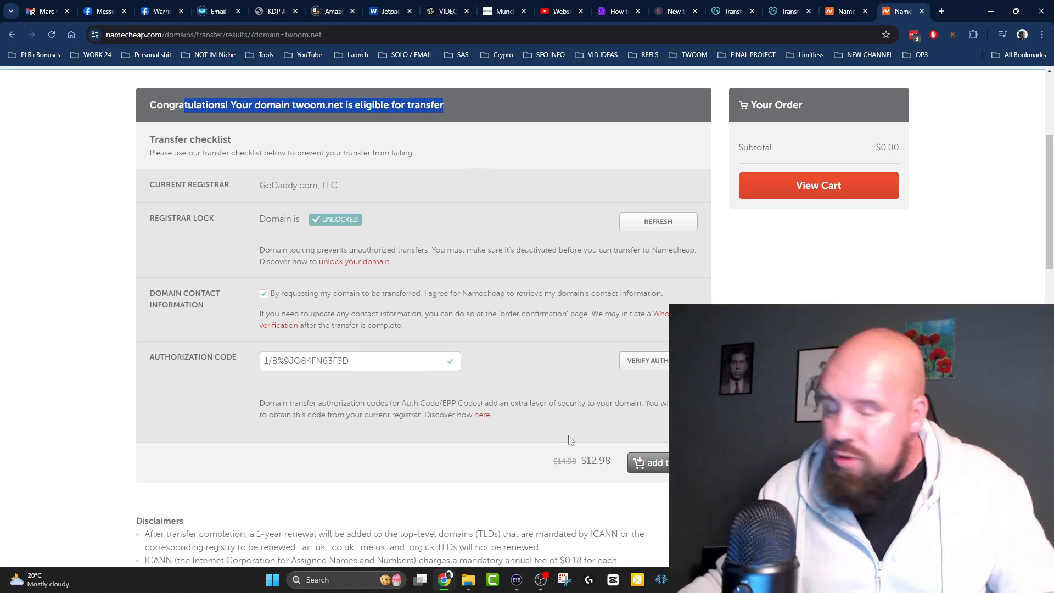
drag(614, 462, 575, 458)
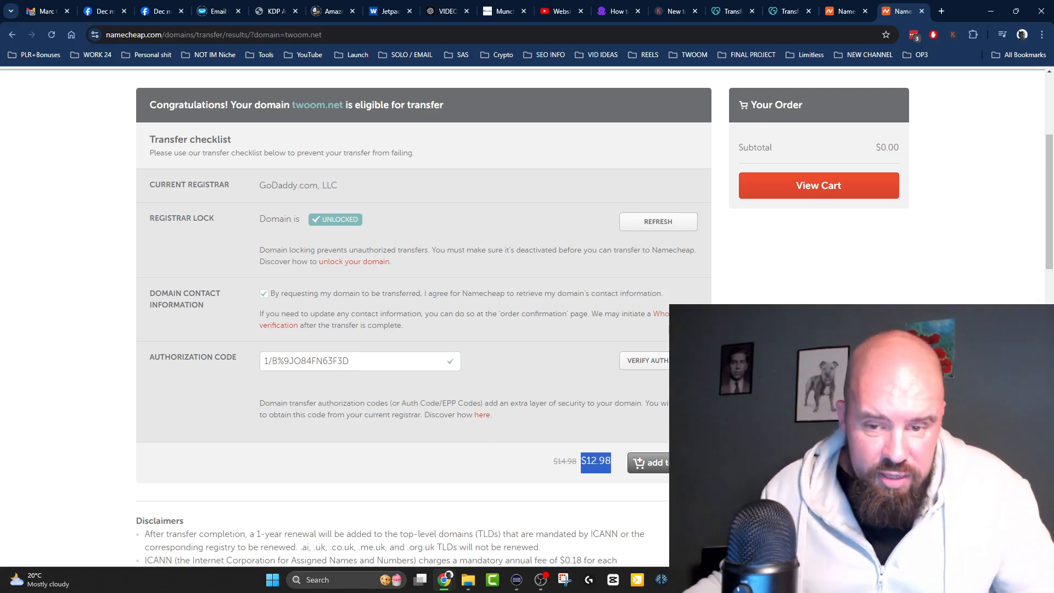
click(647, 465)
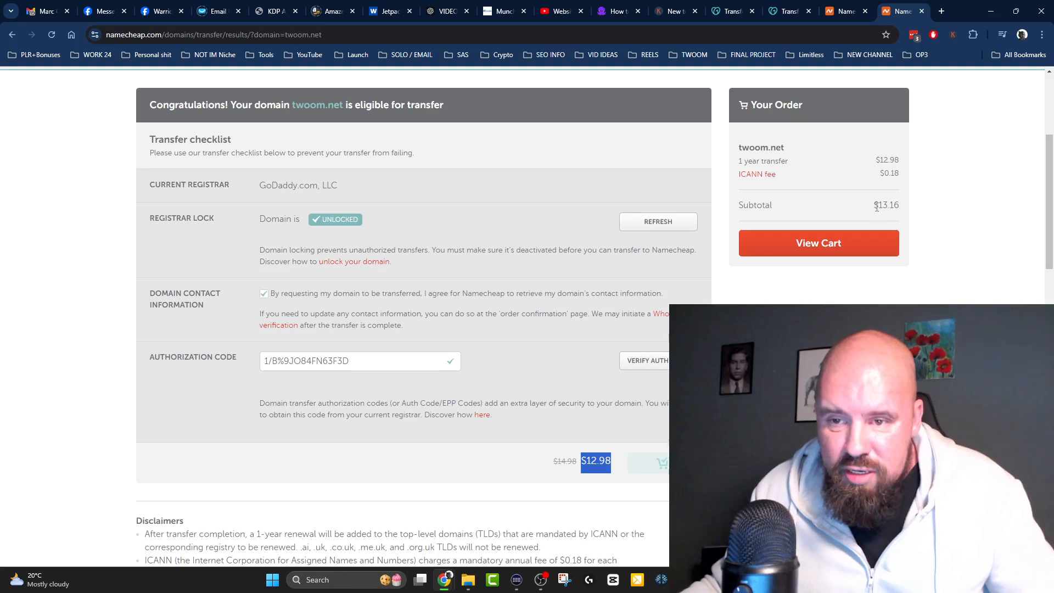
Check the subtotal and ICANN fee in the order summary and open the shopping cart
drag(874, 208, 898, 206)
click(908, 211)
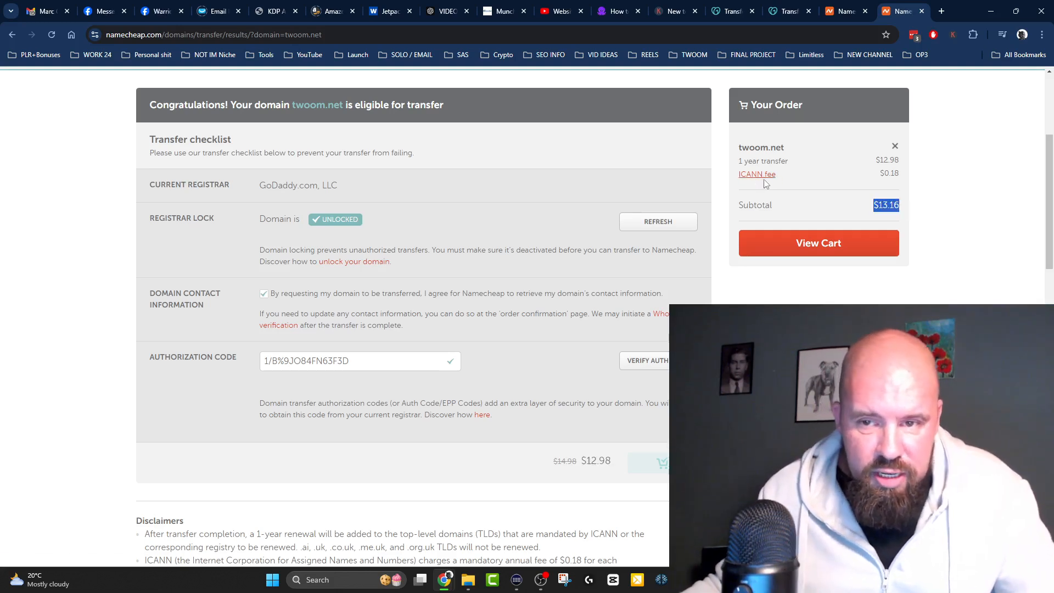
double_click(892, 173)
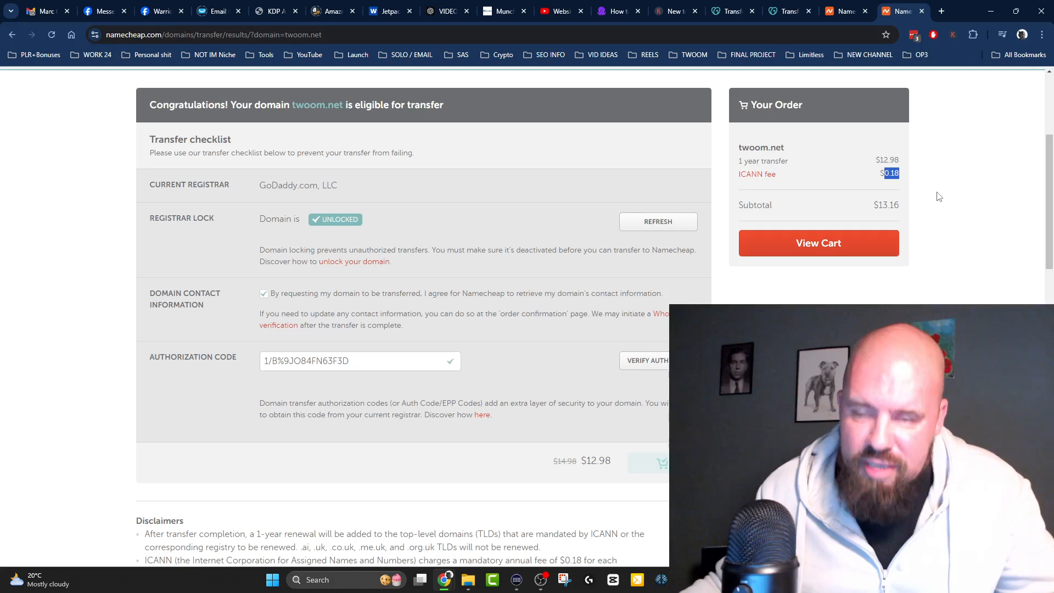
click(939, 197)
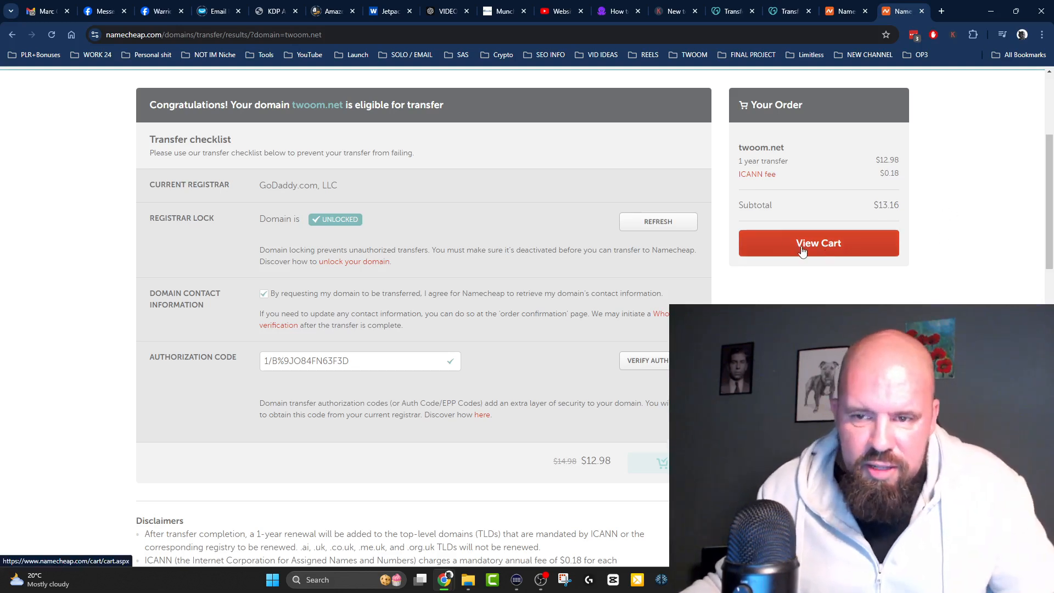
click(821, 245)
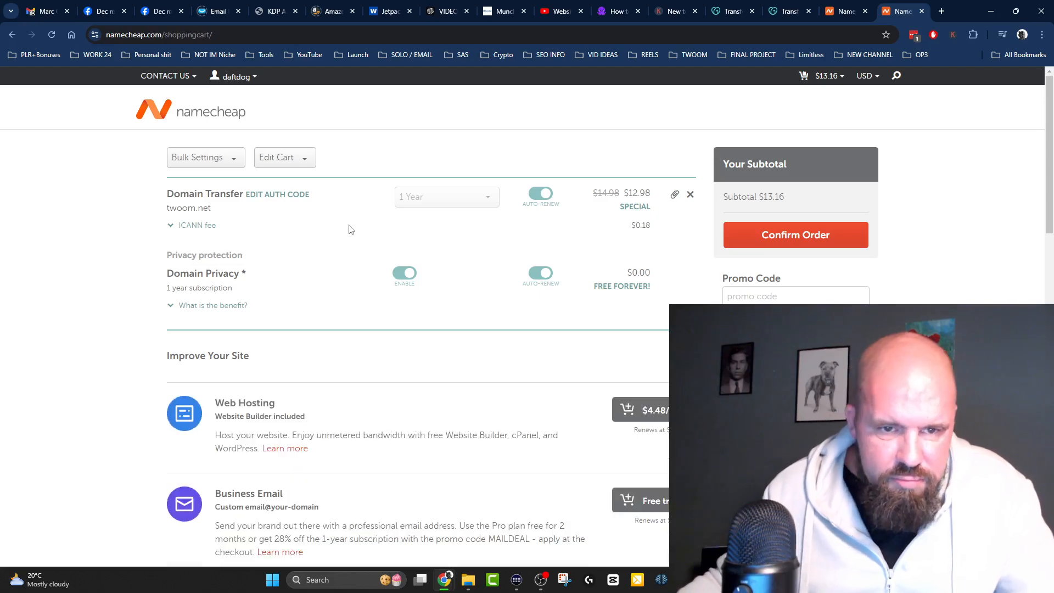
Examine the cart's domain transfer and privacy entries and the optional add-ons such as hosting, email, SSL and VPN
scroll(331, 225, down, 18)
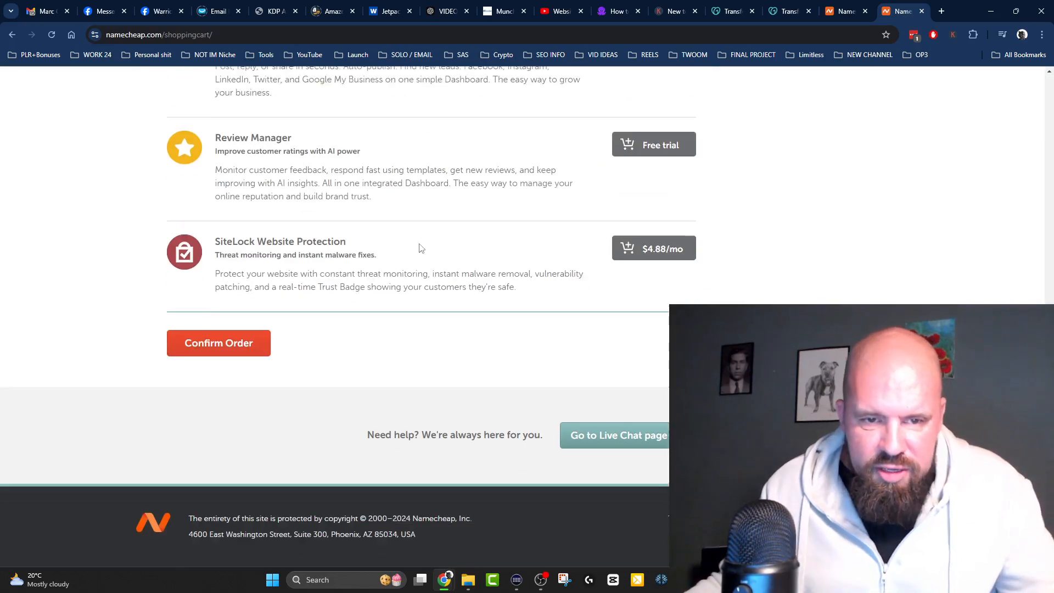
scroll(409, 276, up, 9)
scroll(409, 276, up, 14)
scroll(299, 233, down, 6)
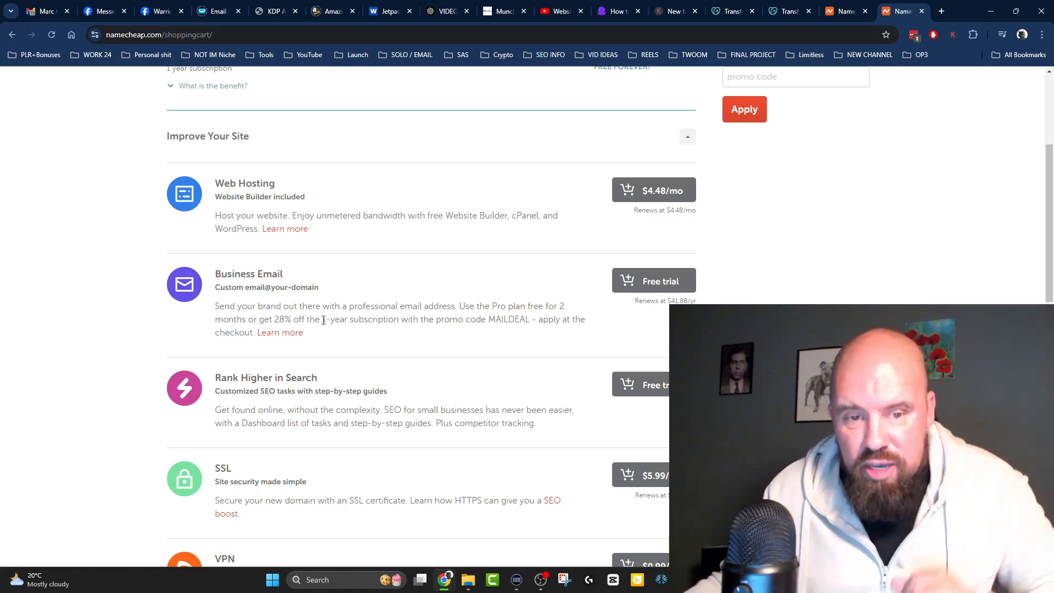
scroll(387, 181, down, 9)
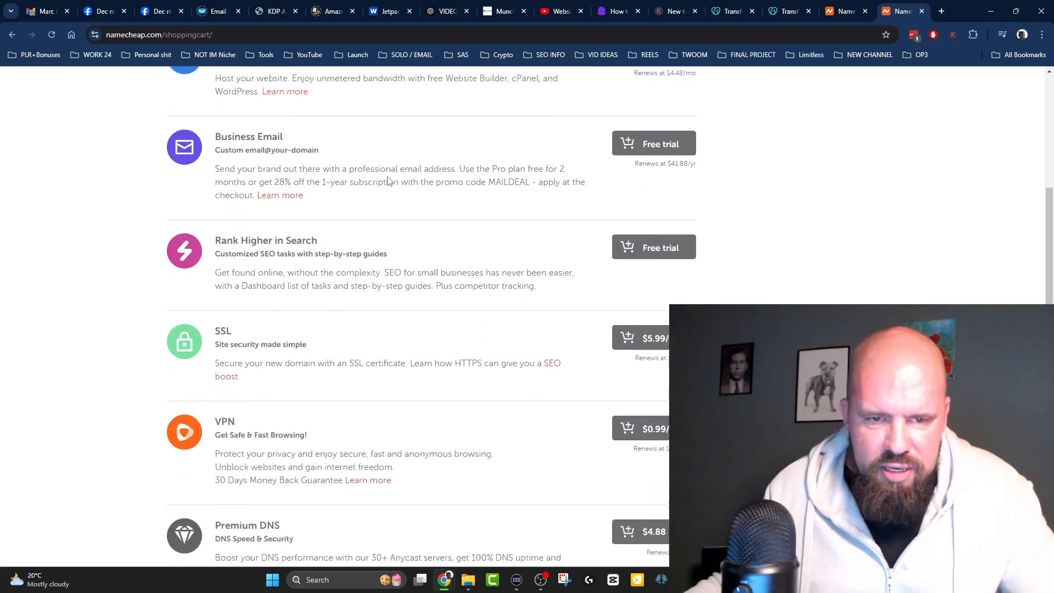
scroll(416, 176, down, 6)
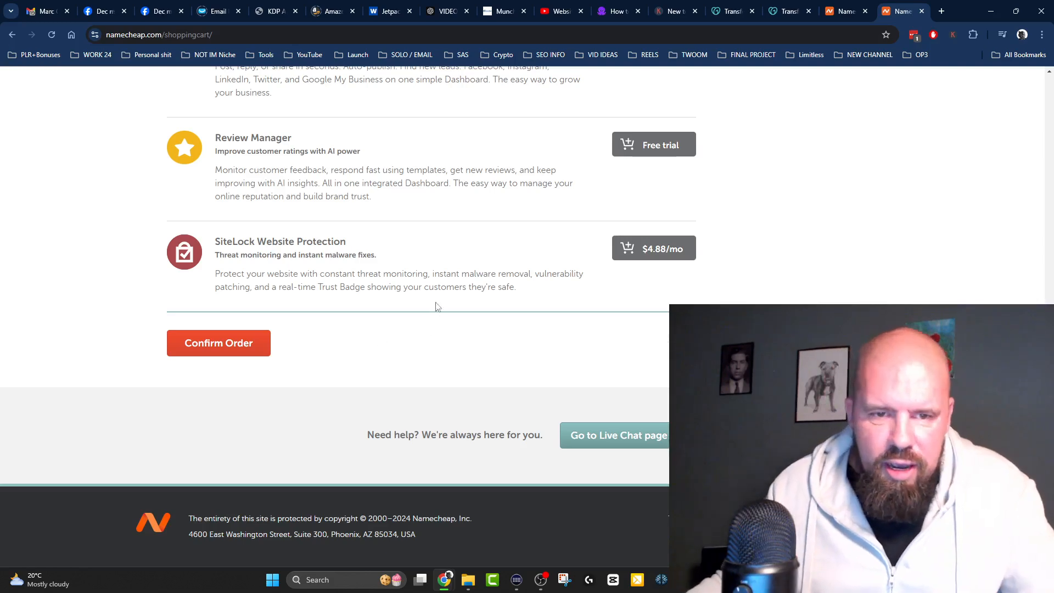
scroll(418, 243, up, 12)
scroll(419, 244, up, 4)
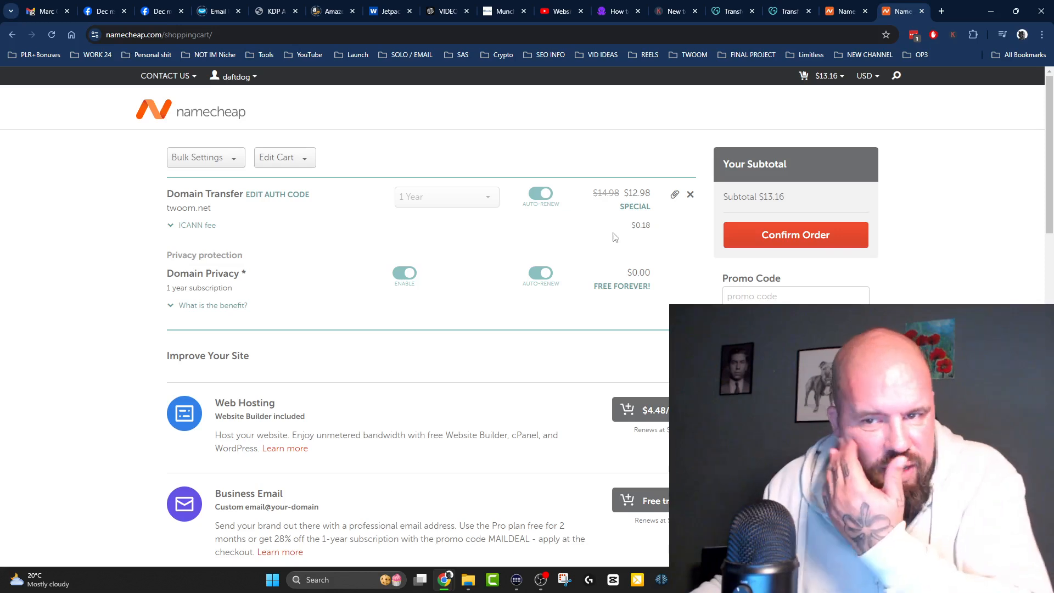
Confirm the cart order without add-ons, review the order and receipt details, and start the PayPal checkout
click(793, 242)
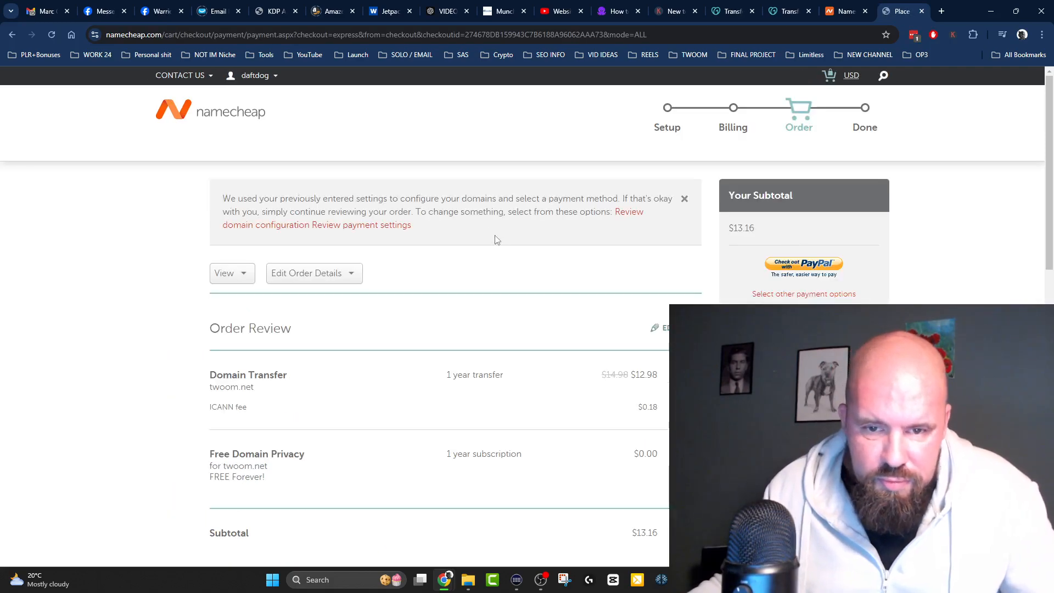
scroll(491, 236, down, 5)
scroll(489, 231, down, 7)
scroll(486, 254, up, 4)
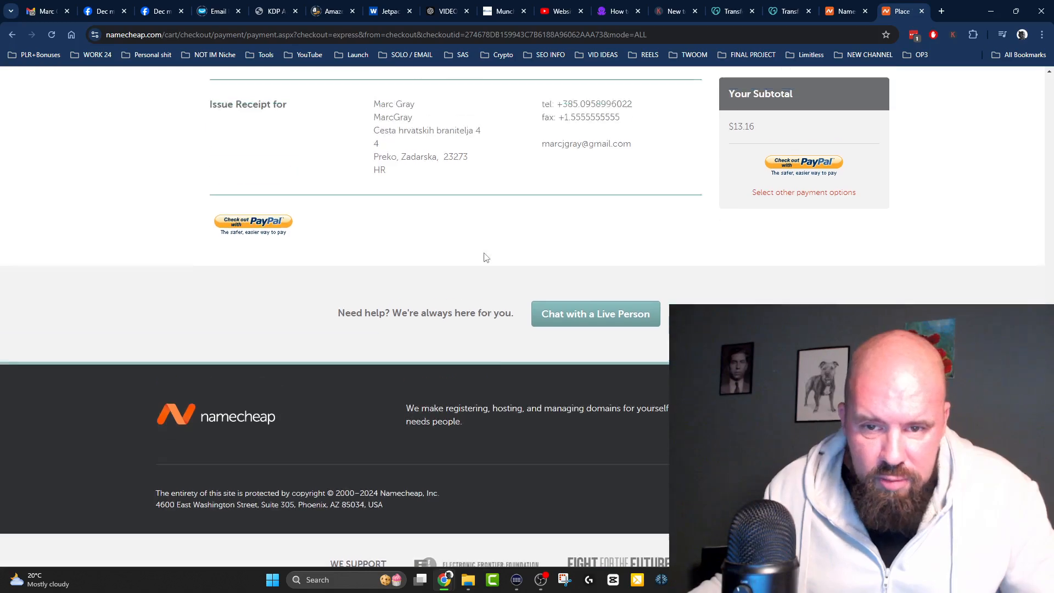
scroll(489, 259, up, 5)
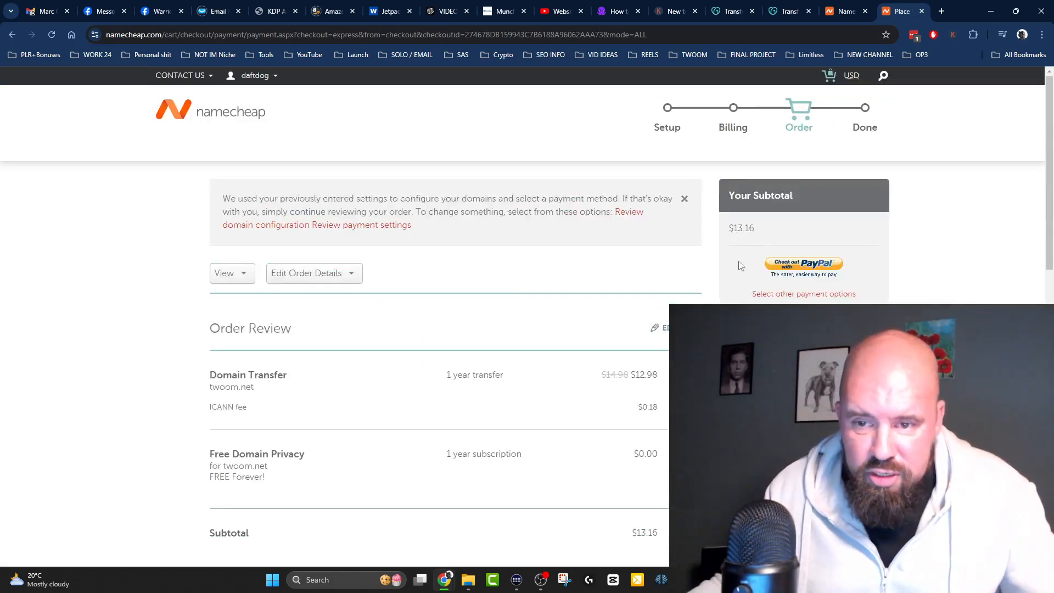
click(807, 268)
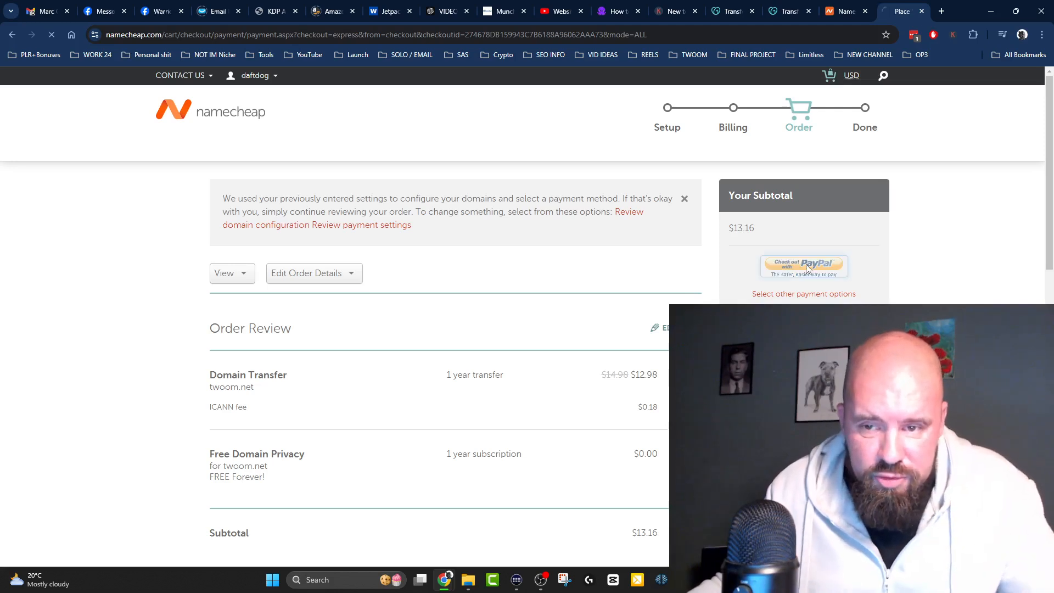